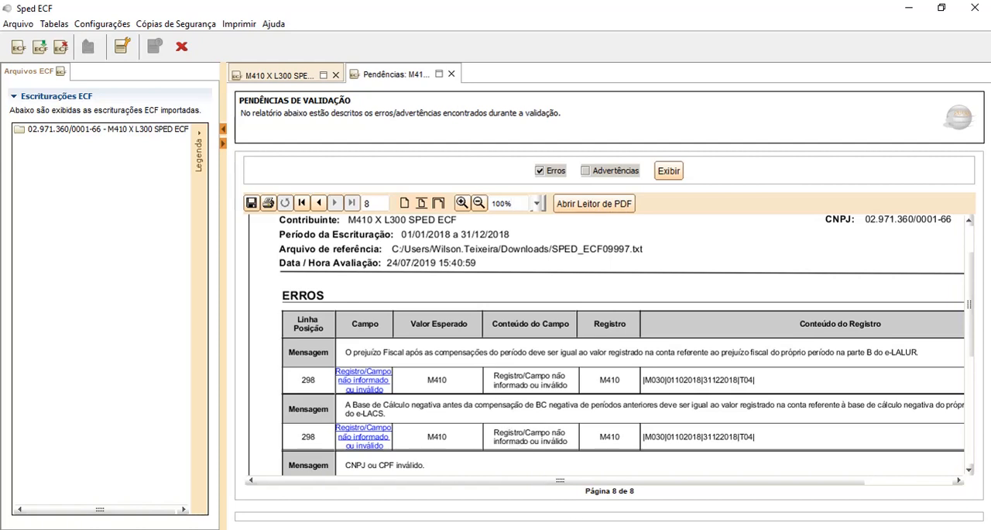
Switch to LibreOffice Calc and check the formula for Lucro Antes da CSLL in cell G3 of sheet M350A
{"action": "left_click", "coordinate": [567, 529]}
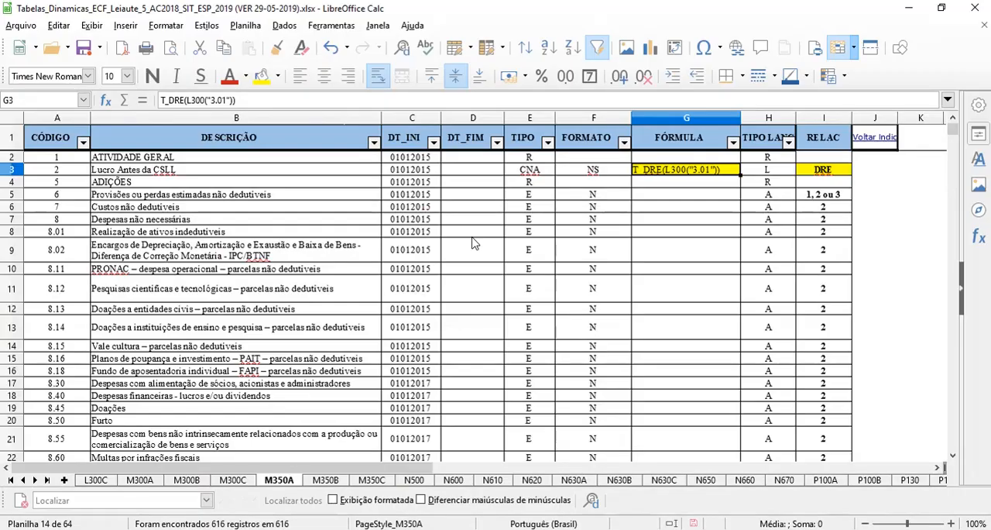
{"action": "left_click", "coordinate": [693, 209]}
{"action": "left_click", "coordinate": [682, 172]}
Switch to the browser and view the ECF Manuais download page on the SPED site
{"action": "left_click", "coordinate": [441, 529]}
{"action": "left_click", "coordinate": [133, 11]}
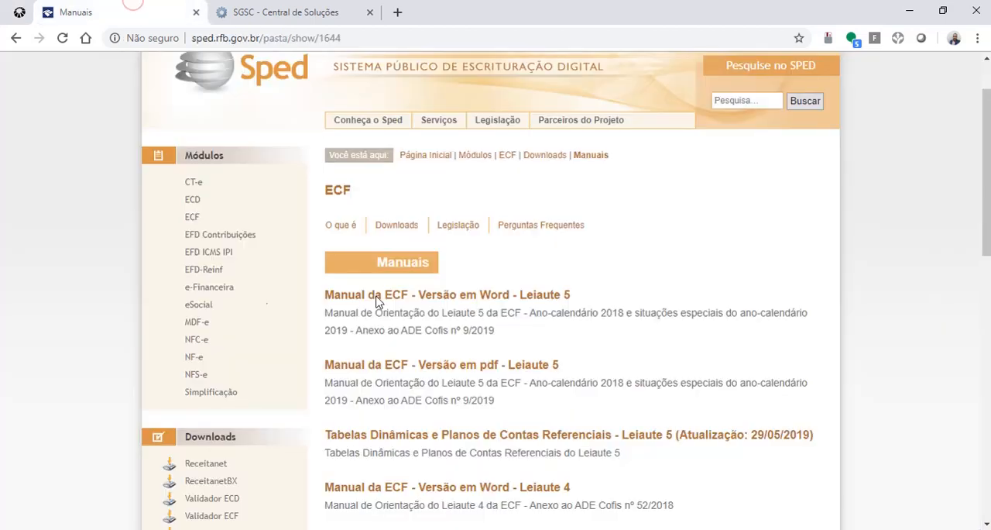
{"action": "mouse_move", "coordinate": [367, 232]}
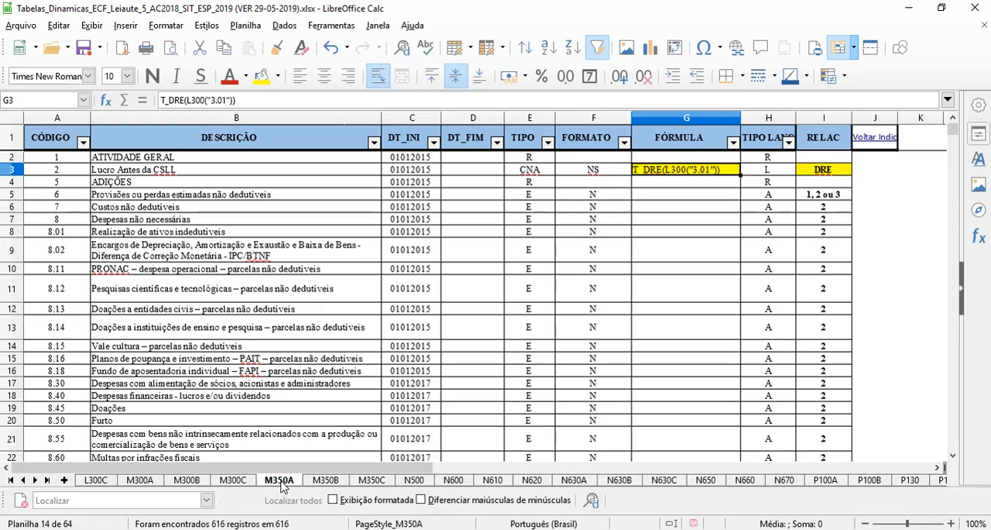
Compare the row 3 formula and its DRE reference on sheets M300A and M350A of the dynamic tables workbook
{"action": "left_click", "coordinate": [142, 482]}
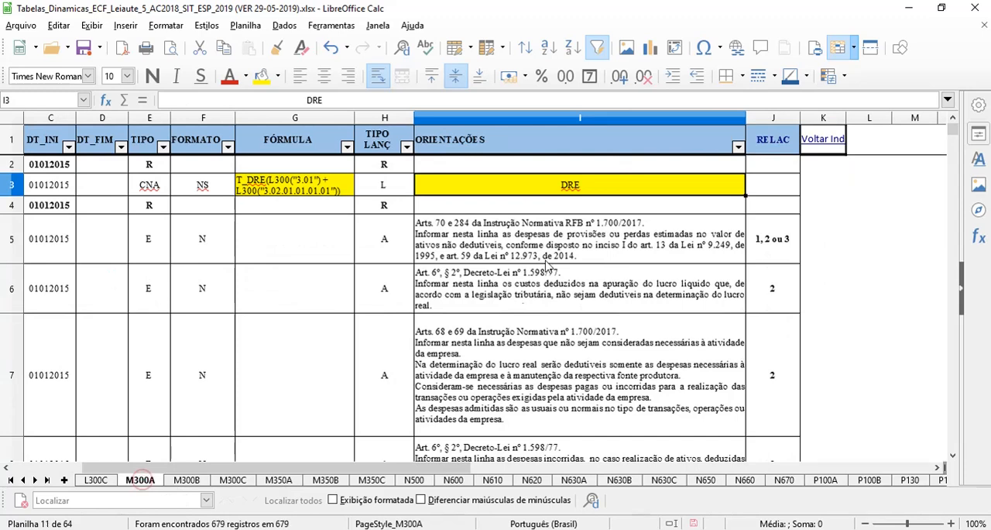
{"action": "left_click", "coordinate": [275, 187]}
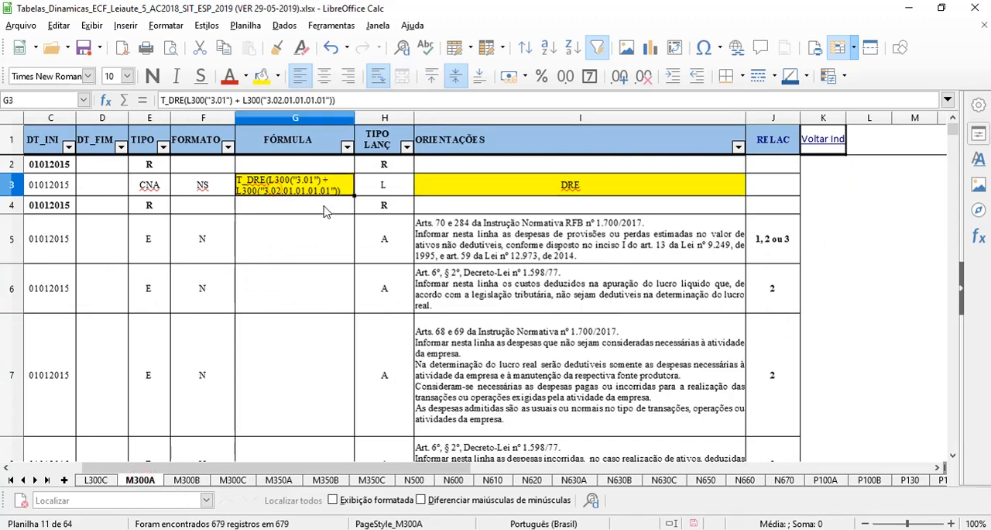
{"action": "left_click", "coordinate": [581, 186]}
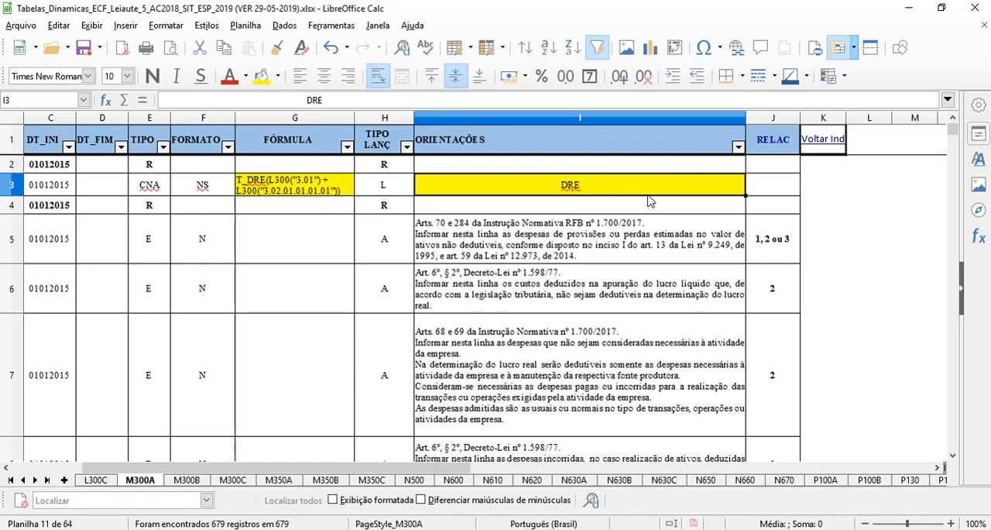
{"action": "left_click", "coordinate": [285, 482]}
{"action": "left_click", "coordinate": [697, 170]}
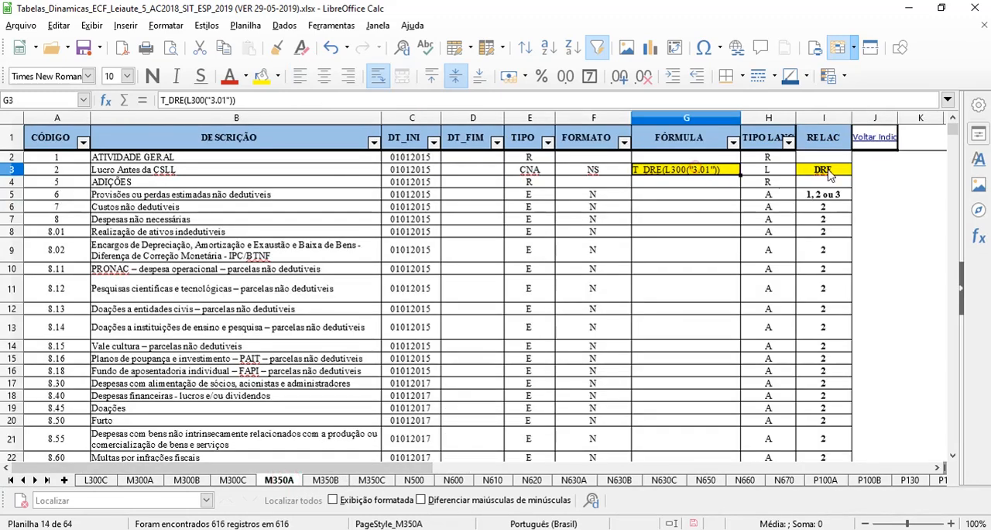
{"action": "left_click", "coordinate": [830, 171]}
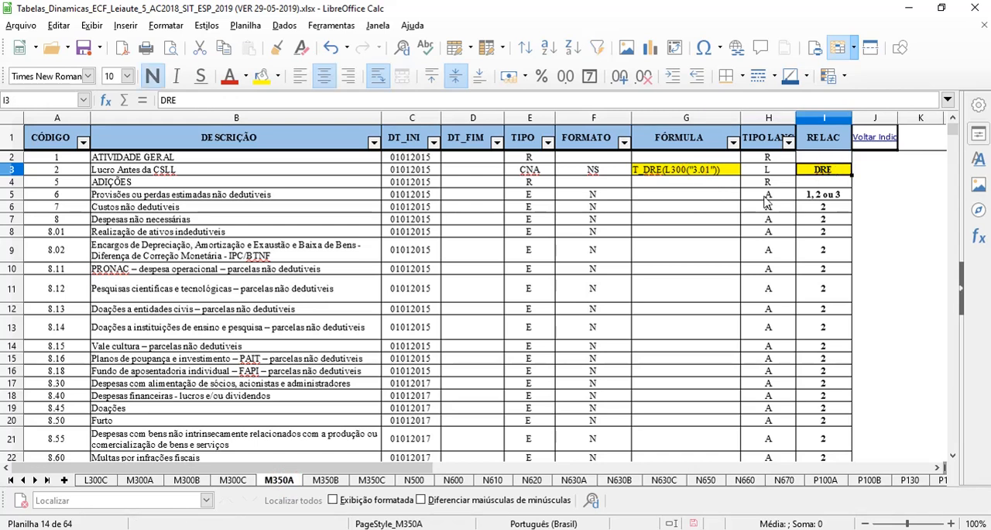
Switch to Domínio Contabilidade Fiscal and show the M300 Part A entries for the 4º Trimestre
{"action": "left_click", "coordinate": [670, 528]}
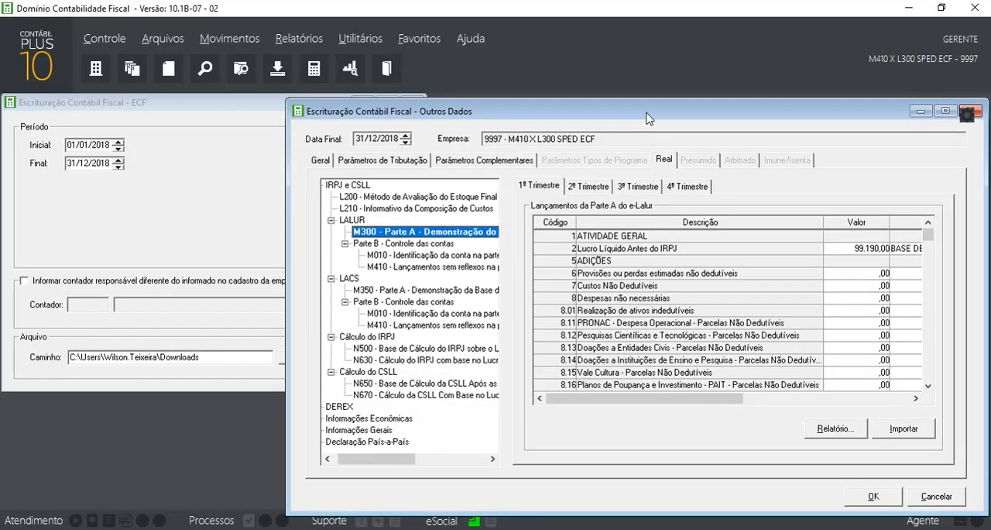
{"action": "left_click_drag", "start_coordinate": [648, 108], "coordinate": [650, 117]}
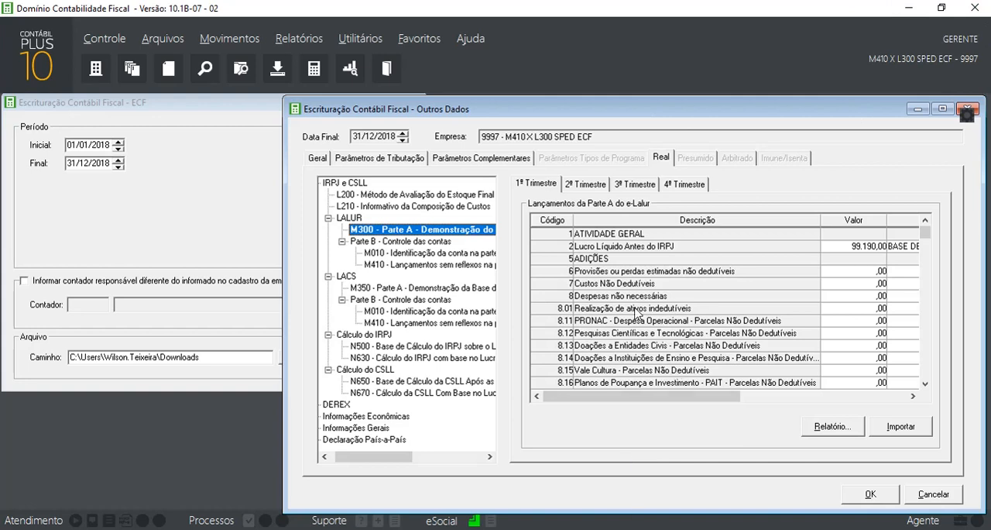
{"action": "left_click", "coordinate": [686, 186]}
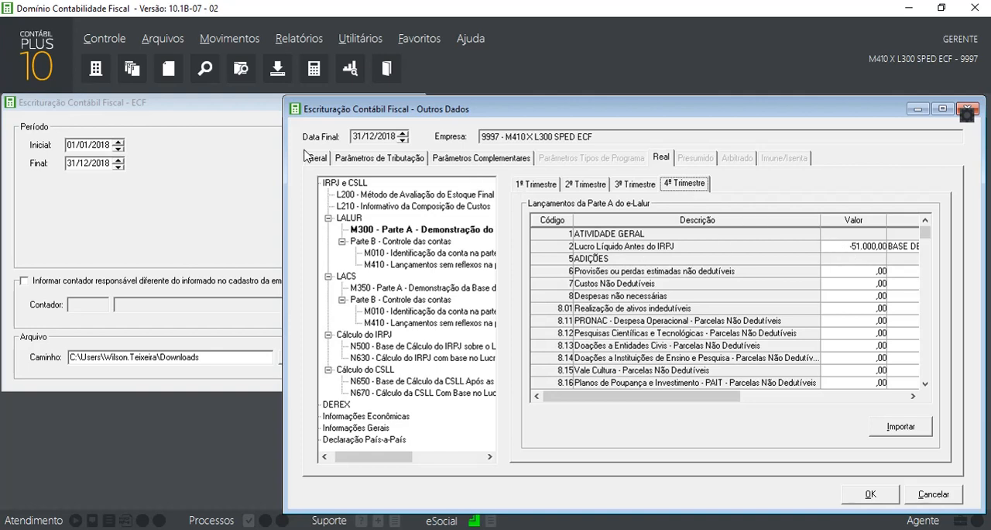
Open the Lalur module and load the Consulta Cálculo results for quarters 1, 2 and 3 of 2018
{"action": "left_click", "coordinate": [45, 63]}
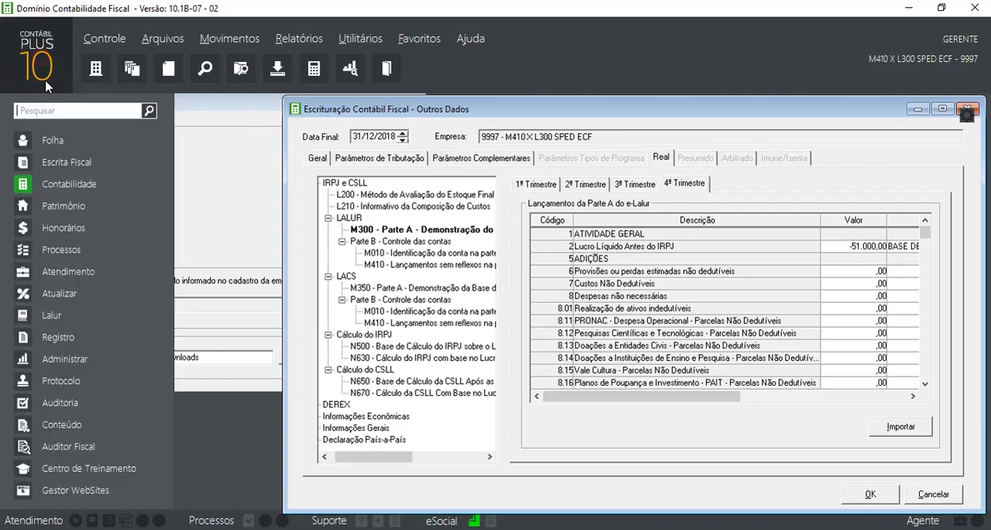
{"action": "left_click", "coordinate": [64, 310]}
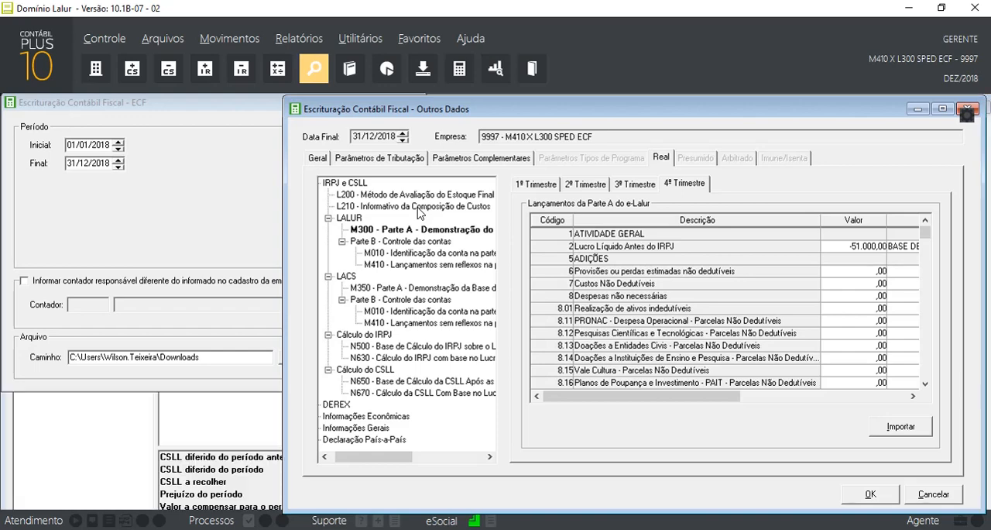
{"action": "type", "text": "1"}
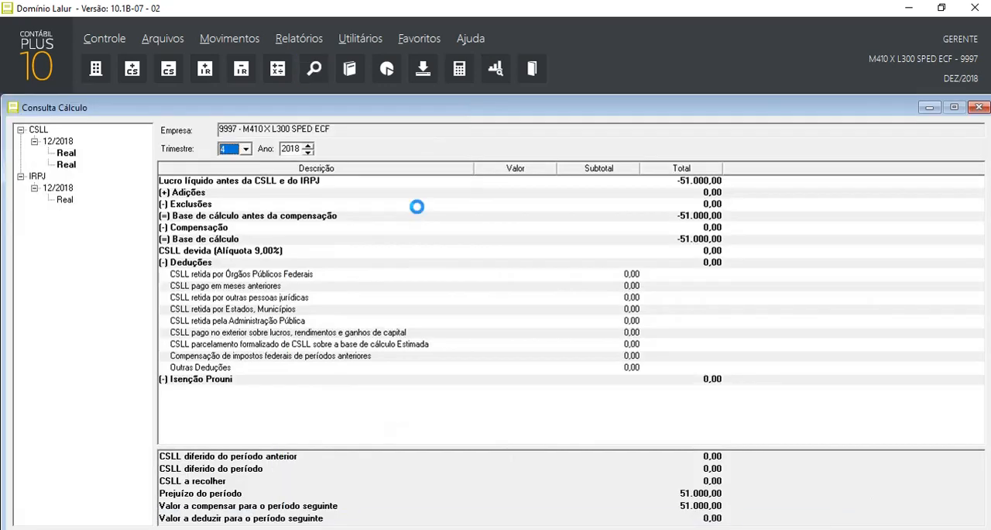
{"action": "key", "text": "Tab"}
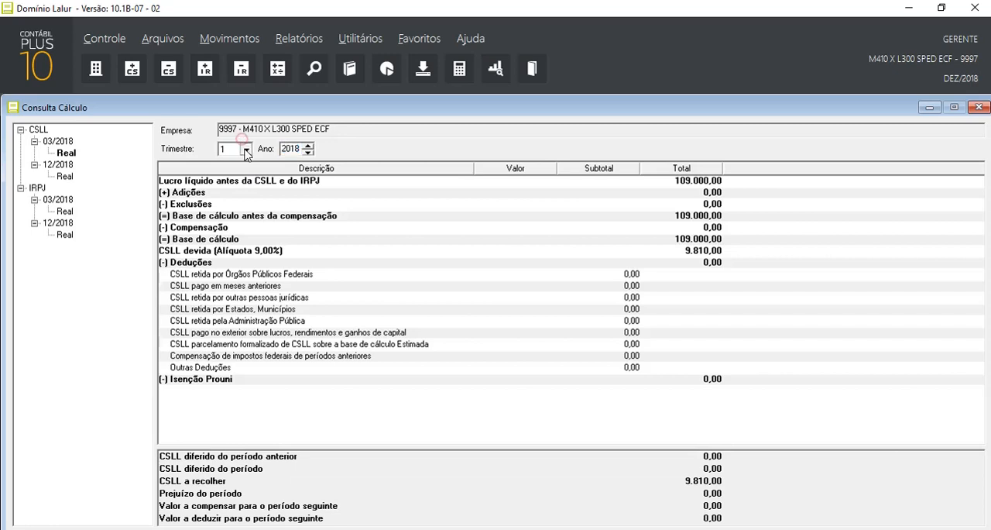
{"action": "left_click", "coordinate": [245, 148]}
{"action": "left_click", "coordinate": [232, 172]}
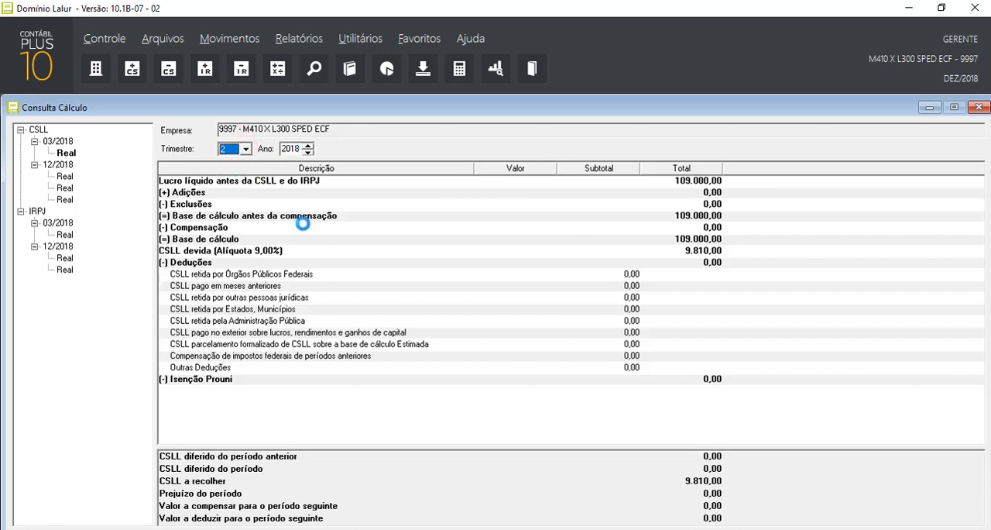
{"action": "left_click", "coordinate": [245, 149]}
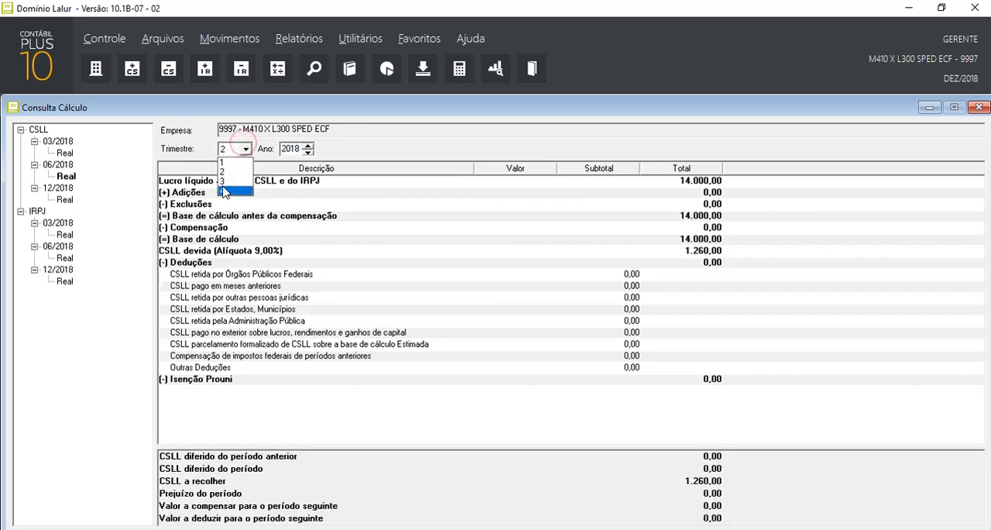
{"action": "left_click", "coordinate": [225, 181]}
{"action": "key", "text": "Tab"}
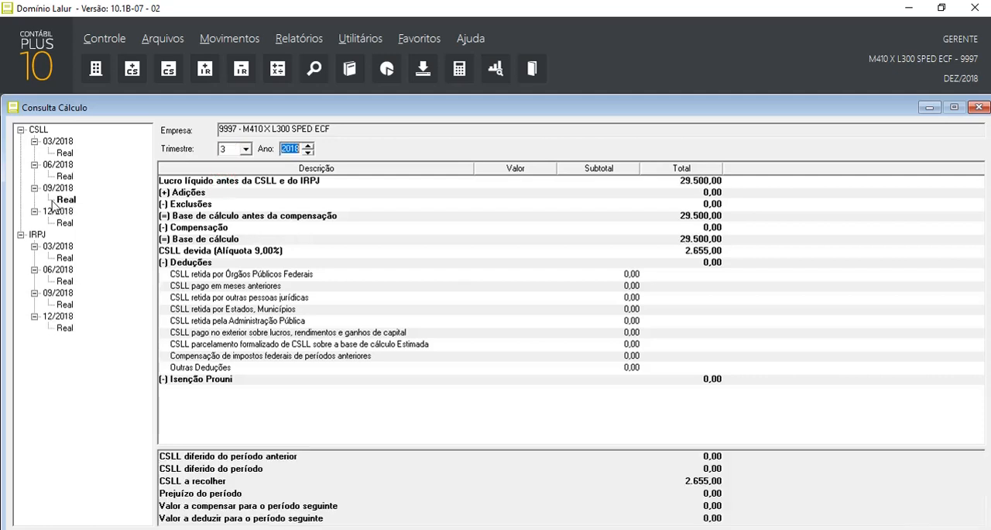
Review the CSLL Real calculation for 03/2018, 06/2018, 09/2018 and 12/2018
{"action": "left_click", "coordinate": [65, 154]}
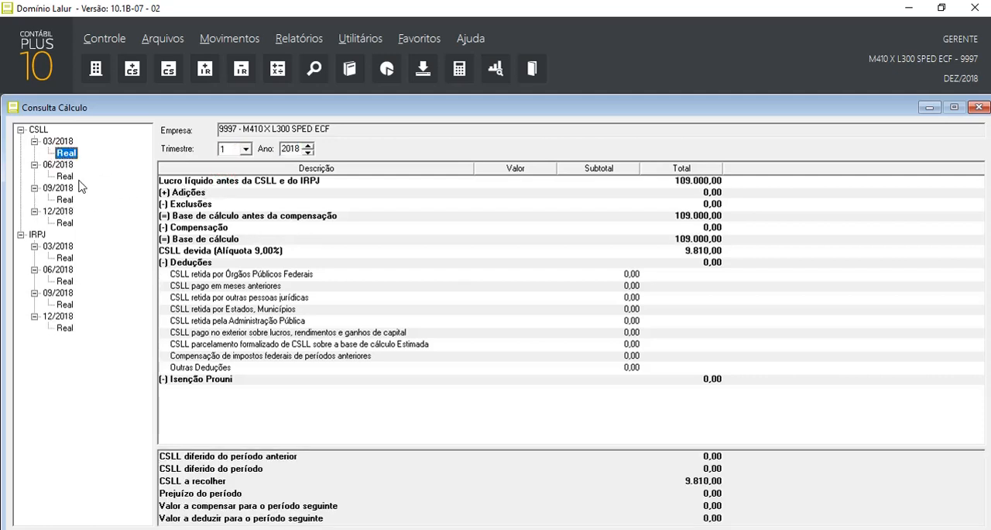
{"action": "left_click", "coordinate": [67, 176]}
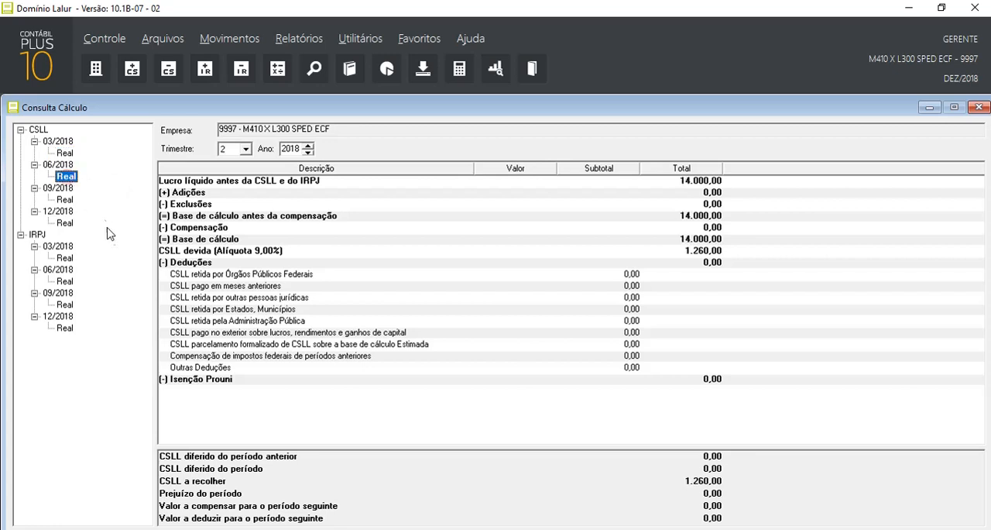
{"action": "left_click", "coordinate": [68, 200]}
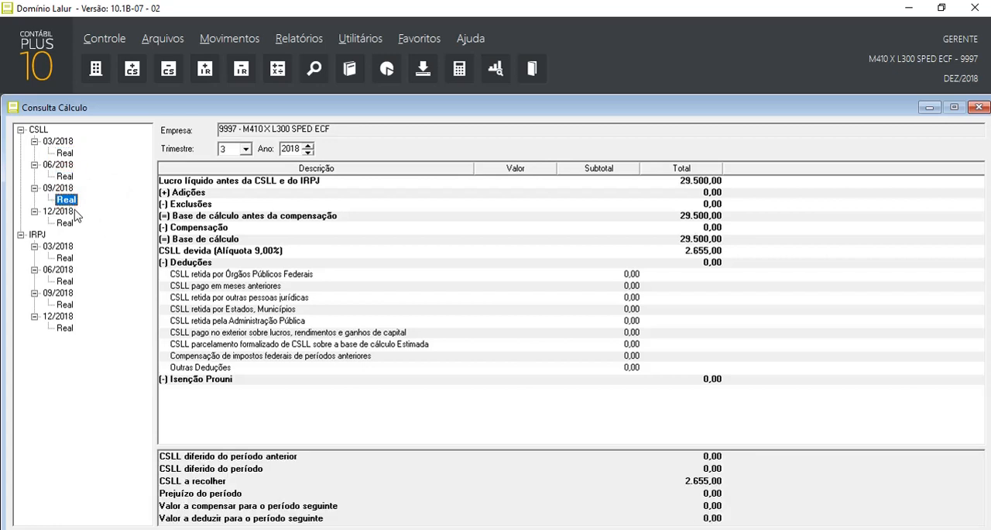
{"action": "left_click", "coordinate": [67, 225]}
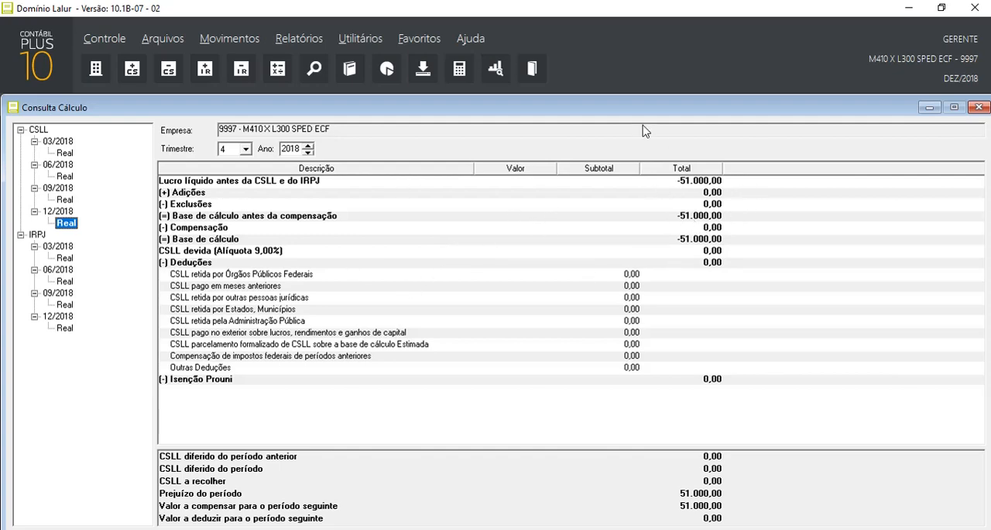
Move the Consulta Cálculo window out of the way and bring up M300 Part A for the 4º Trimestre in Outros Dados
{"action": "left_click_drag", "start_coordinate": [631, 112], "coordinate": [637, 268]}
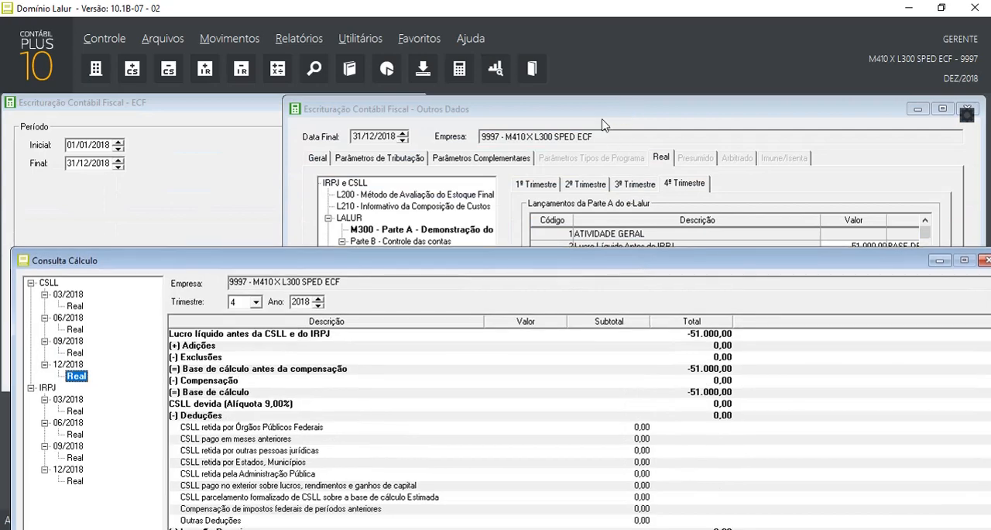
{"action": "left_click", "coordinate": [592, 109]}
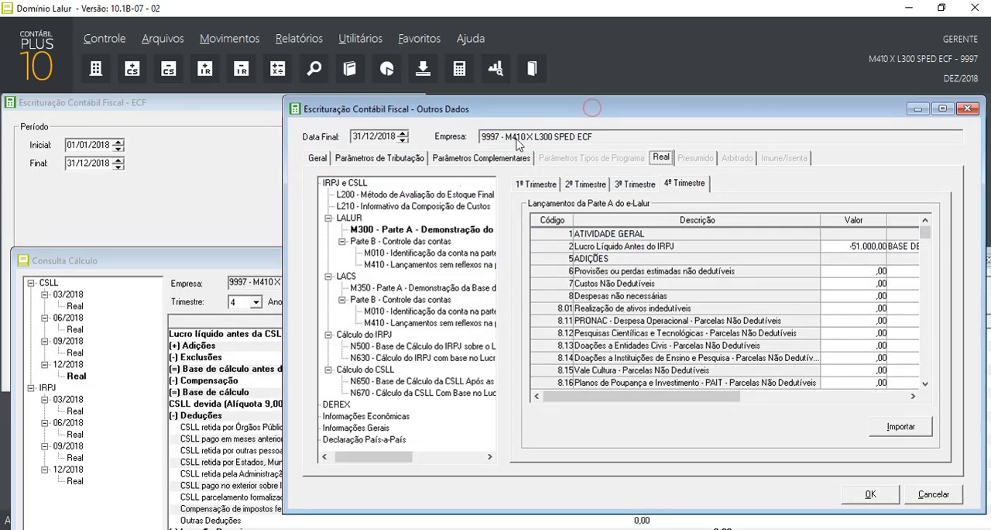
{"action": "left_click", "coordinate": [418, 229]}
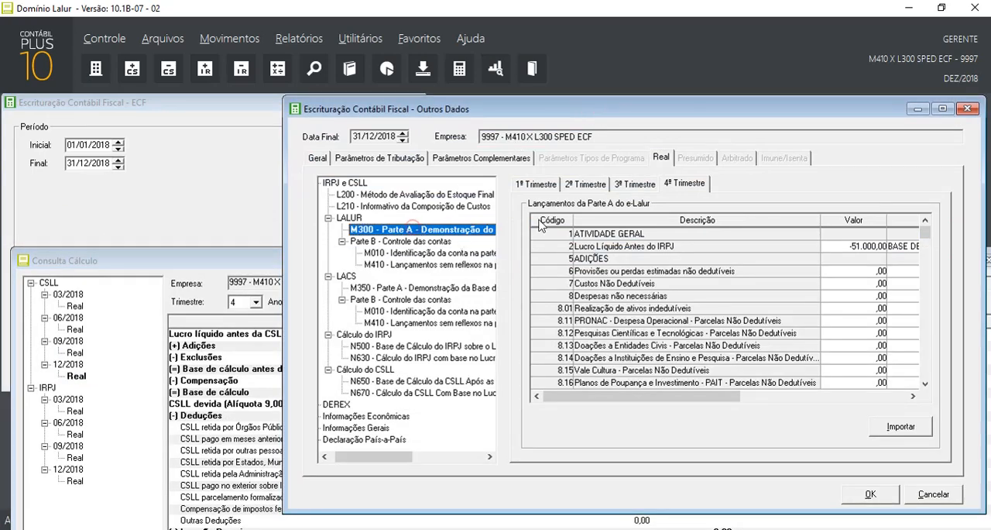
{"action": "left_click", "coordinate": [678, 187]}
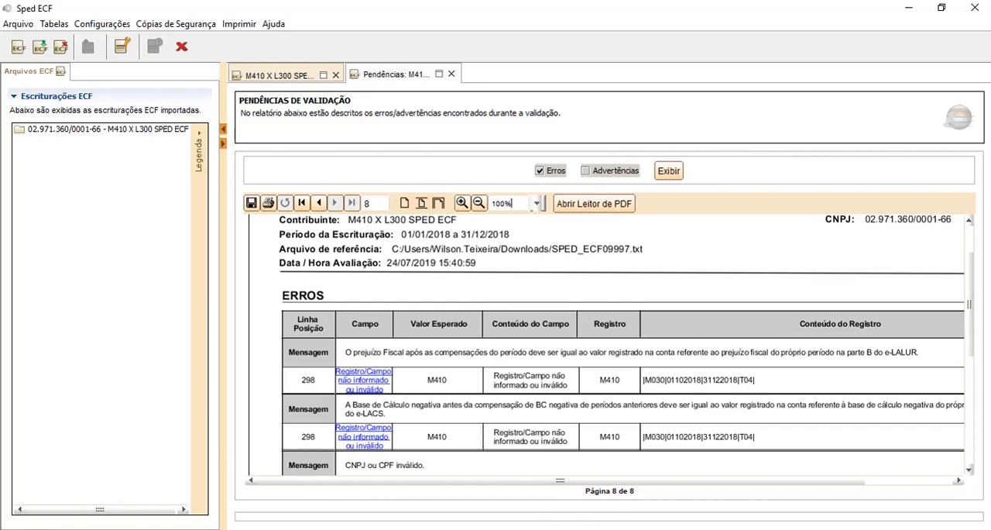
Return to Domínio from the Sped ECF error report and check the 4º Trimestre Lucro Líquido Antes do IRPJ value in M300
{"action": "left_click", "coordinate": [682, 529]}
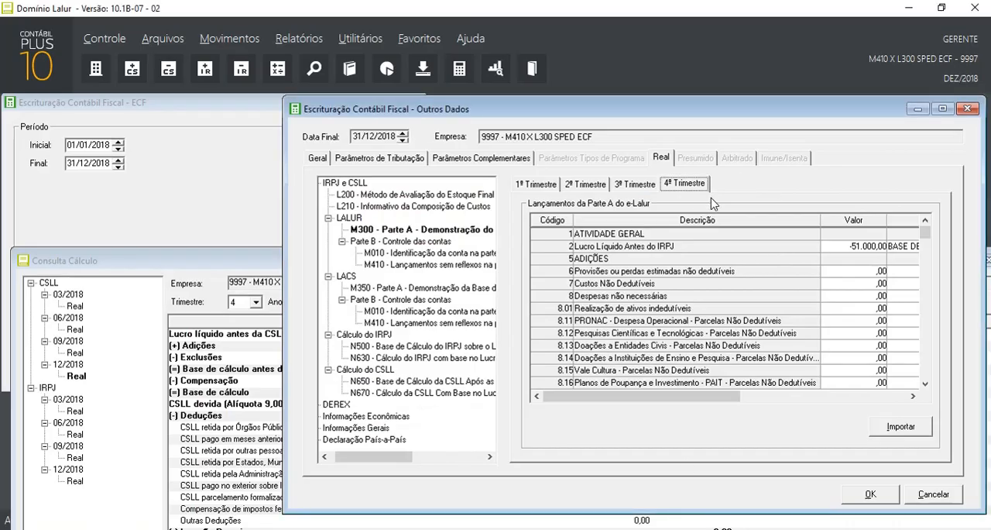
{"action": "left_click", "coordinate": [685, 184]}
{"action": "left_click", "coordinate": [846, 247]}
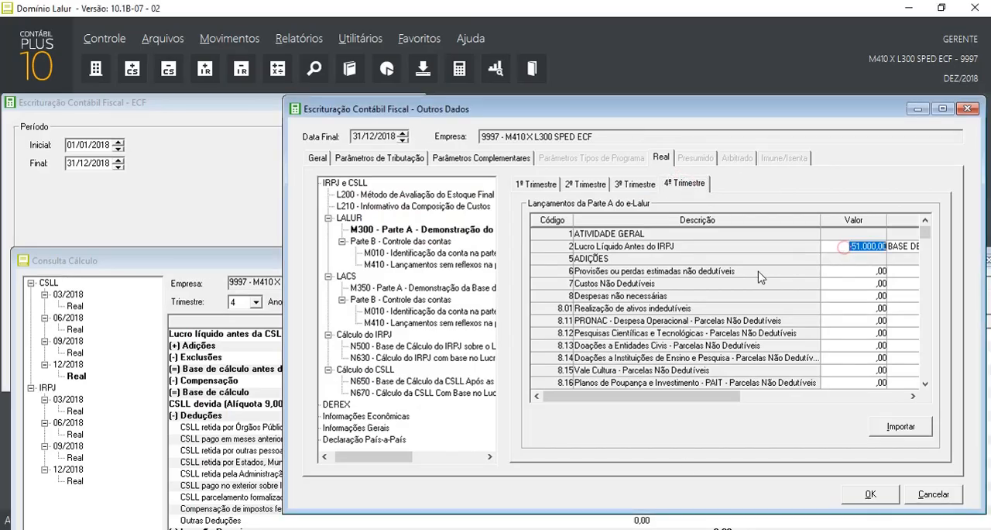
Check the LALUR M410 Part B entries for all four quarters, including the 4º Trimestre value, and open M350 under LACS
{"action": "left_click", "coordinate": [414, 266]}
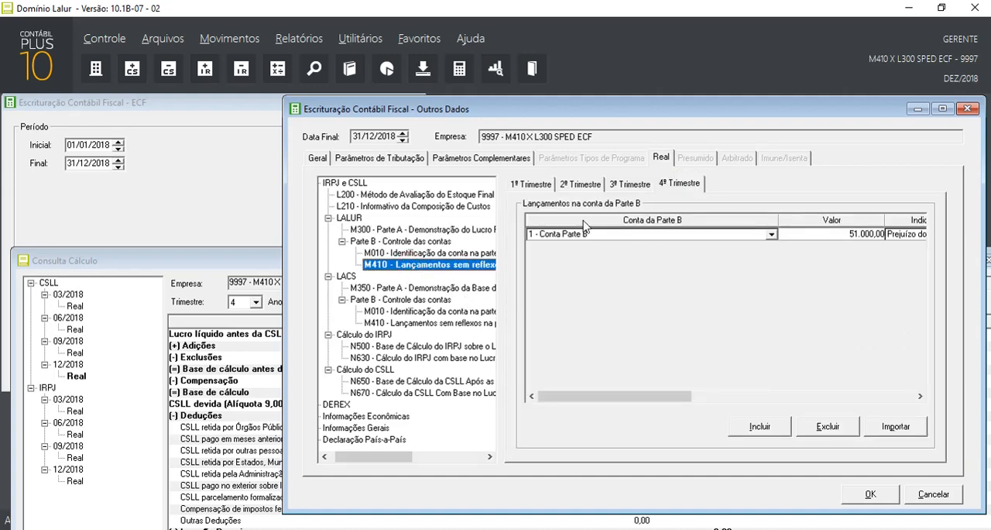
{"action": "left_click", "coordinate": [533, 184]}
{"action": "left_click", "coordinate": [581, 186]}
{"action": "left_click", "coordinate": [630, 185]}
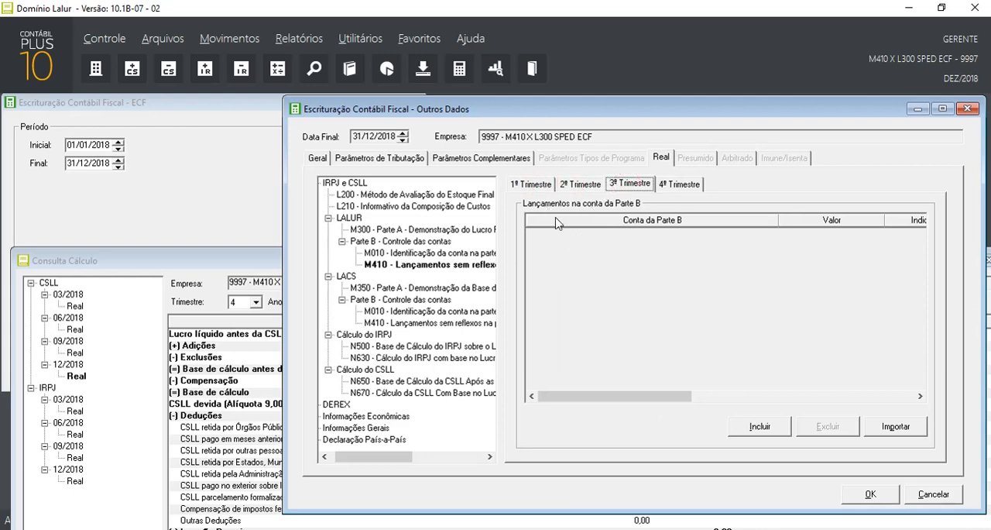
{"action": "left_click", "coordinate": [678, 186]}
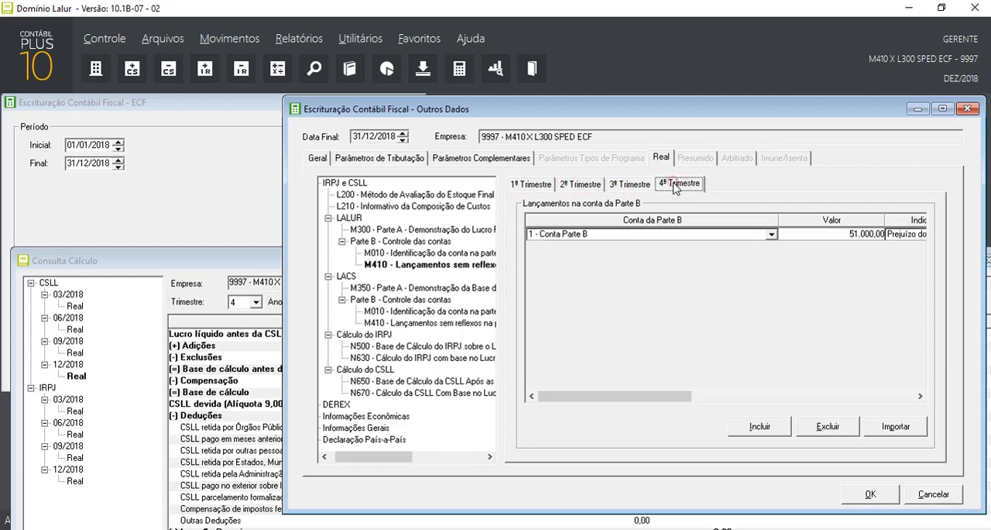
{"action": "left_click", "coordinate": [812, 233]}
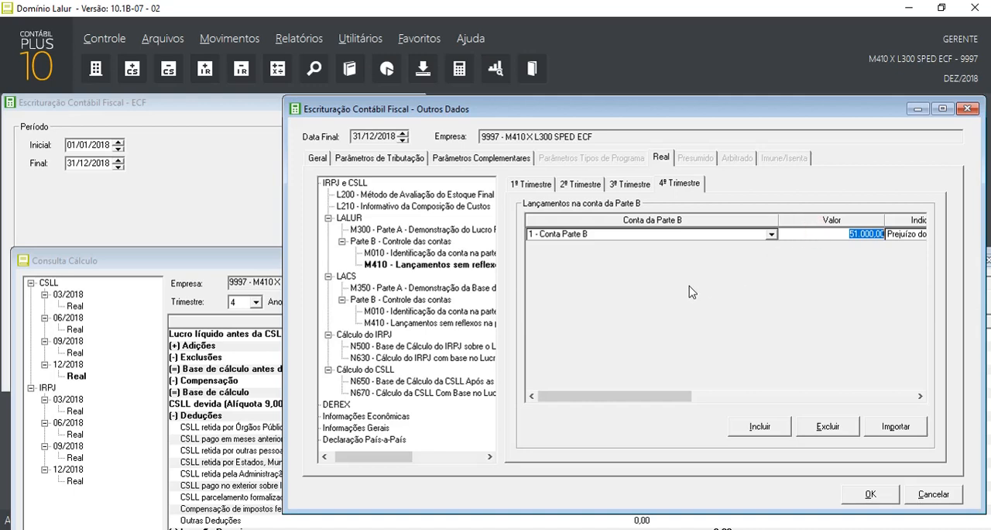
{"action": "left_click", "coordinate": [374, 290]}
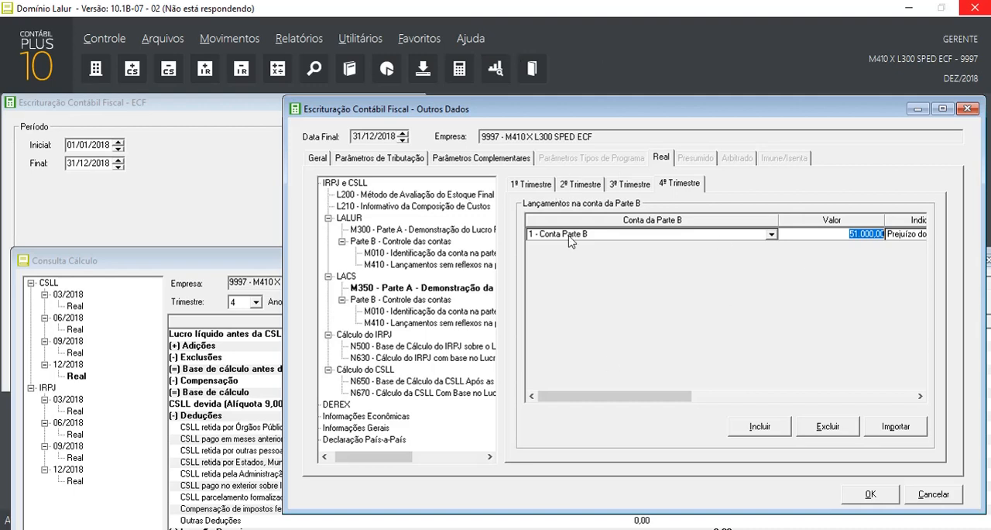
Switch to SPED_ECF09997.txt in Notepad++, find the fourth-quarter L300 Resultado Líquido do Período record and highlight that line
{"action": "left_click", "coordinate": [662, 529]}
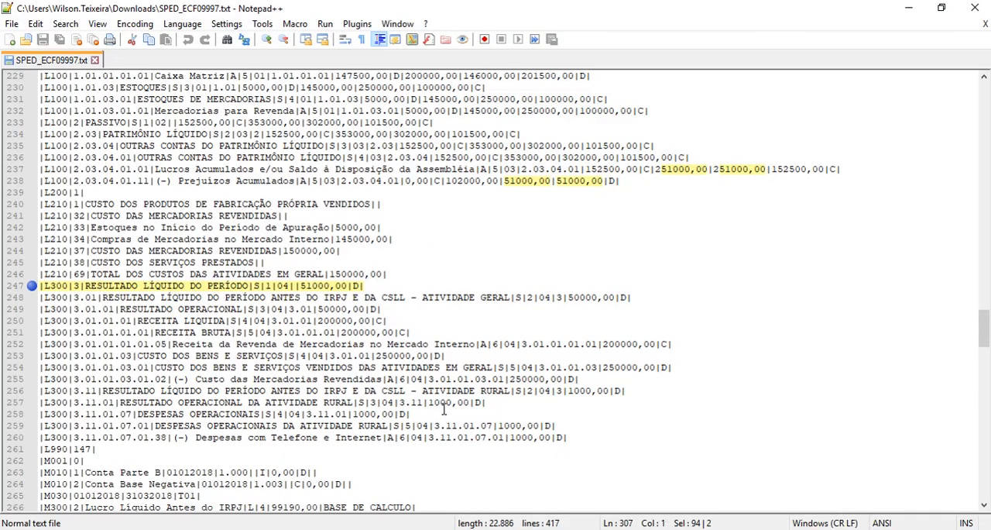
{"action": "scroll", "coordinate": [186, 228], "scroll_direction": "up", "scroll_amount": 2}
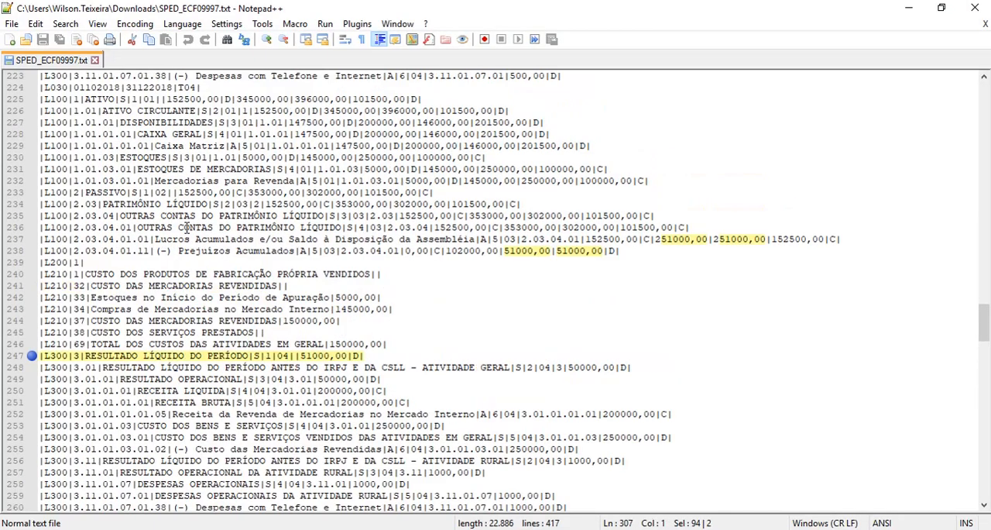
{"action": "scroll", "coordinate": [186, 228], "scroll_direction": "up", "scroll_amount": 10}
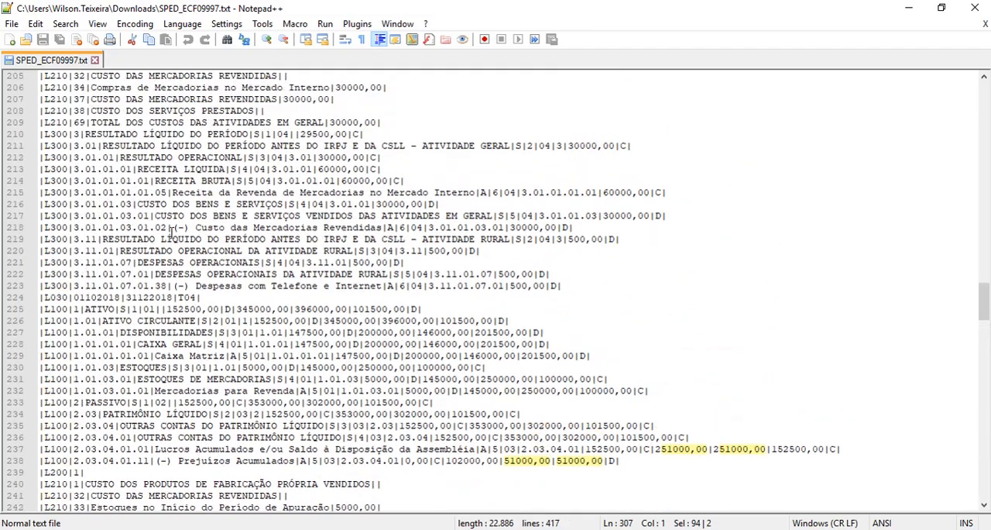
{"action": "scroll", "coordinate": [171, 231], "scroll_direction": "up", "scroll_amount": 15}
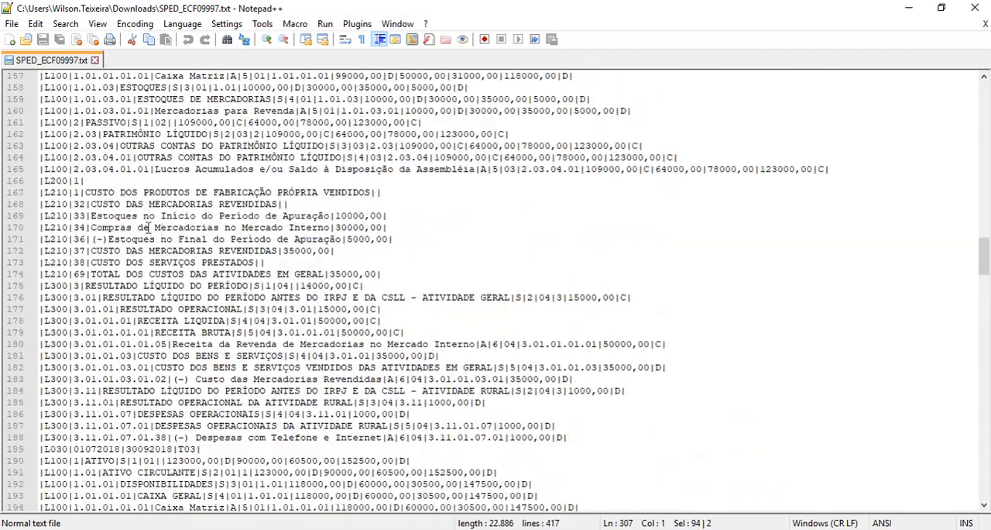
{"action": "scroll", "coordinate": [135, 228], "scroll_direction": "down", "scroll_amount": 20}
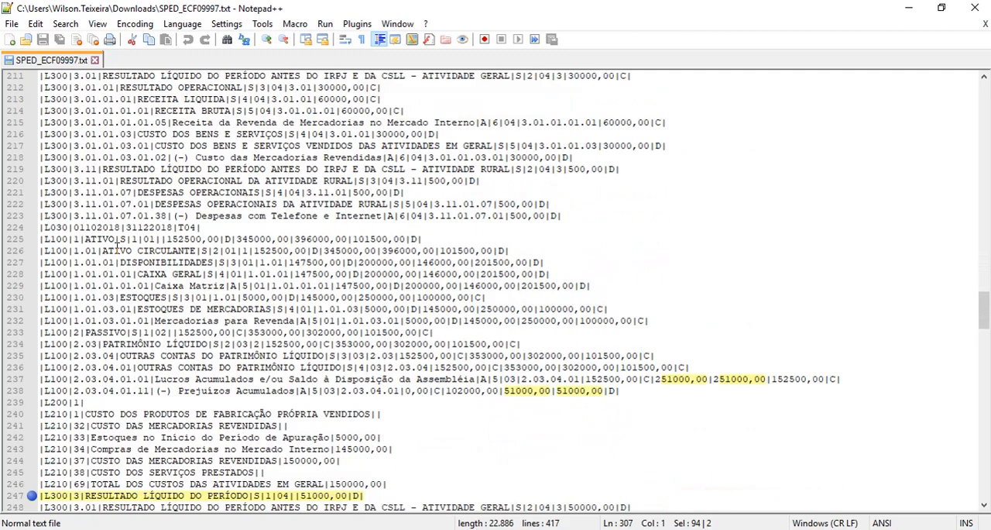
{"action": "scroll", "coordinate": [114, 249], "scroll_direction": "down", "scroll_amount": 4}
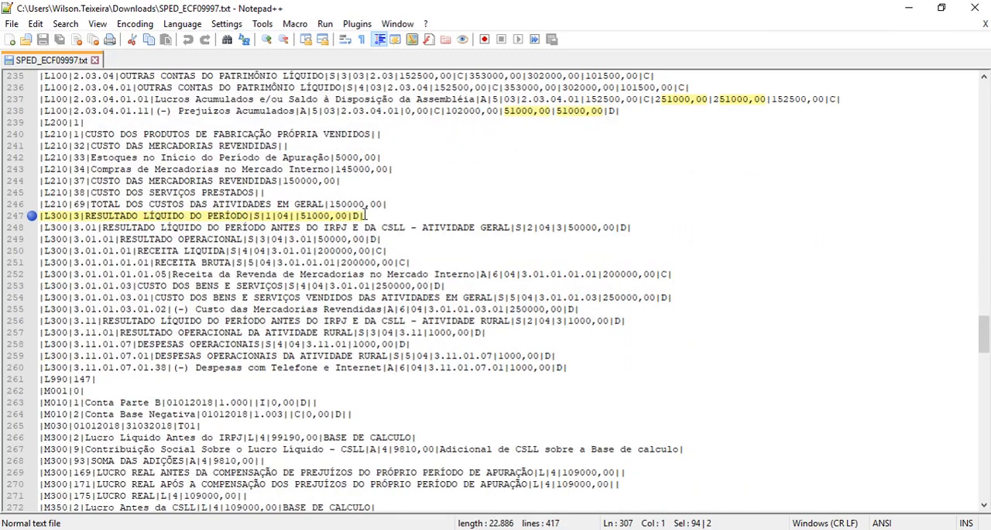
{"action": "left_click_drag", "start_coordinate": [380, 216], "coordinate": [37, 216]}
{"action": "right_click", "coordinate": [73, 208]}
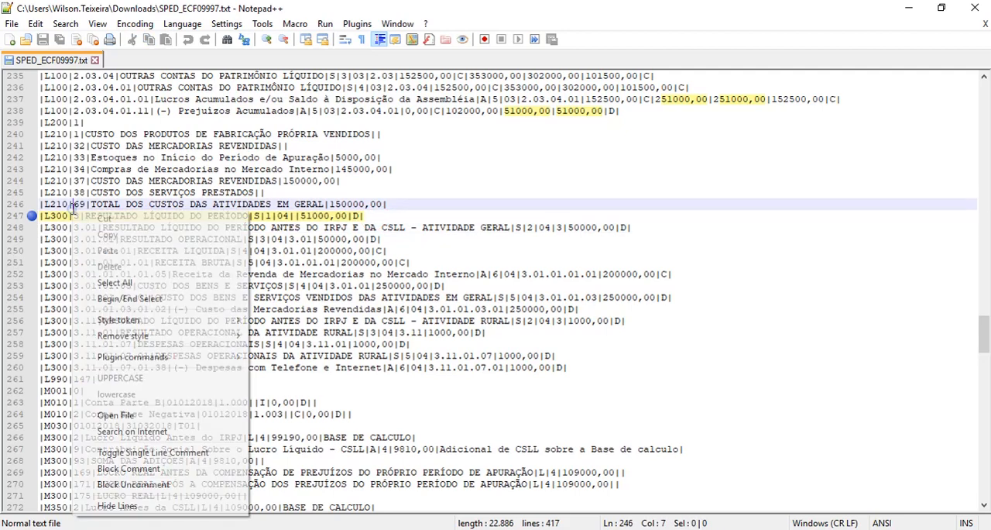
{"action": "triple_click", "coordinate": [60, 217]}
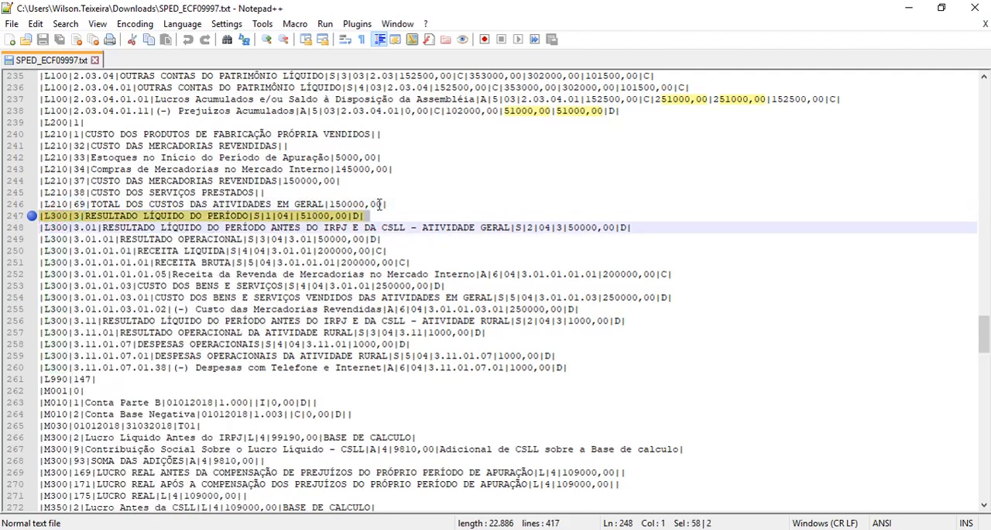
Compare the fourth-quarter M300 Lucro Líquido Antes do IRPJ value with the two M410 Prejuízo operacional records, highlighting each
{"action": "scroll", "coordinate": [331, 220], "scroll_direction": "down", "scroll_amount": 14}
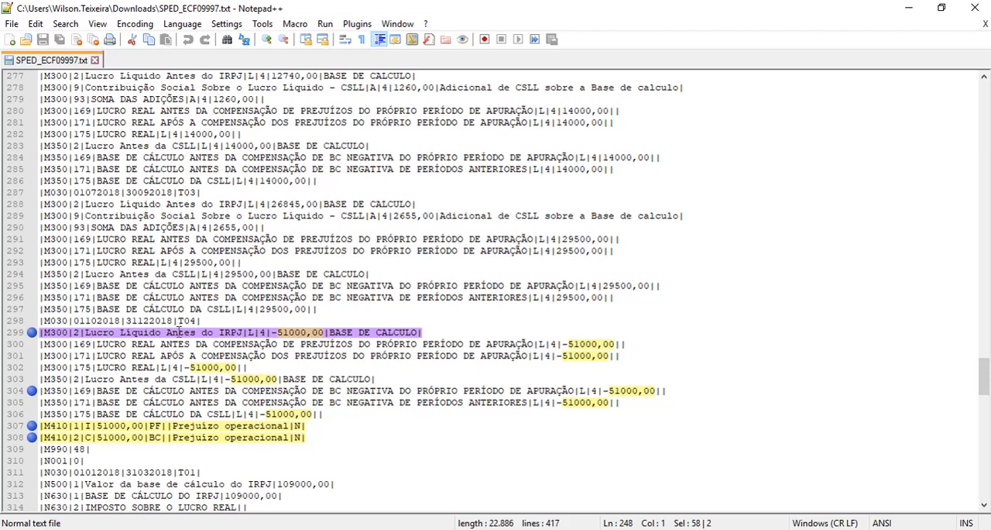
{"action": "left_click_drag", "start_coordinate": [270, 332], "coordinate": [322, 332]}
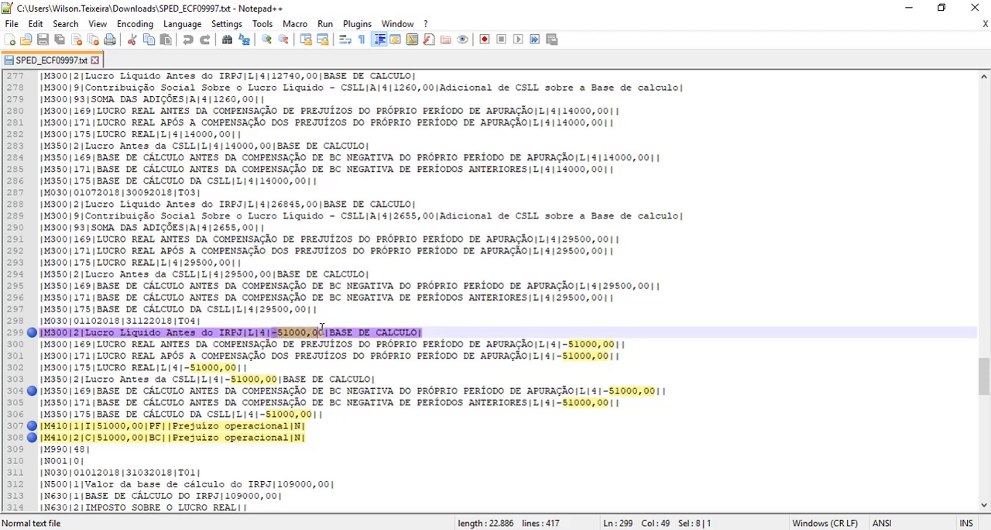
{"action": "scroll", "coordinate": [320, 330], "scroll_direction": "down", "scroll_amount": 2}
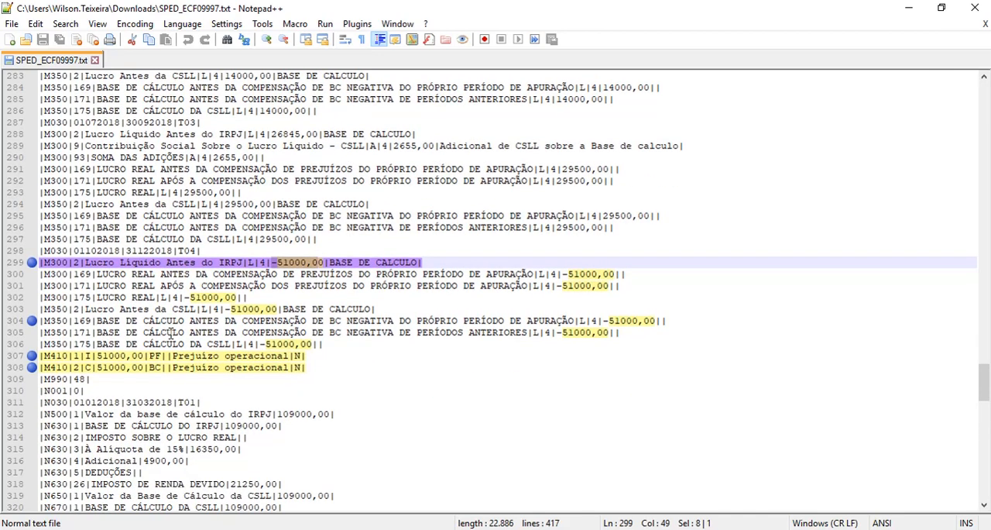
{"action": "left_click", "coordinate": [41, 356]}
{"action": "left_click_drag", "start_coordinate": [40, 356], "coordinate": [309, 367]}
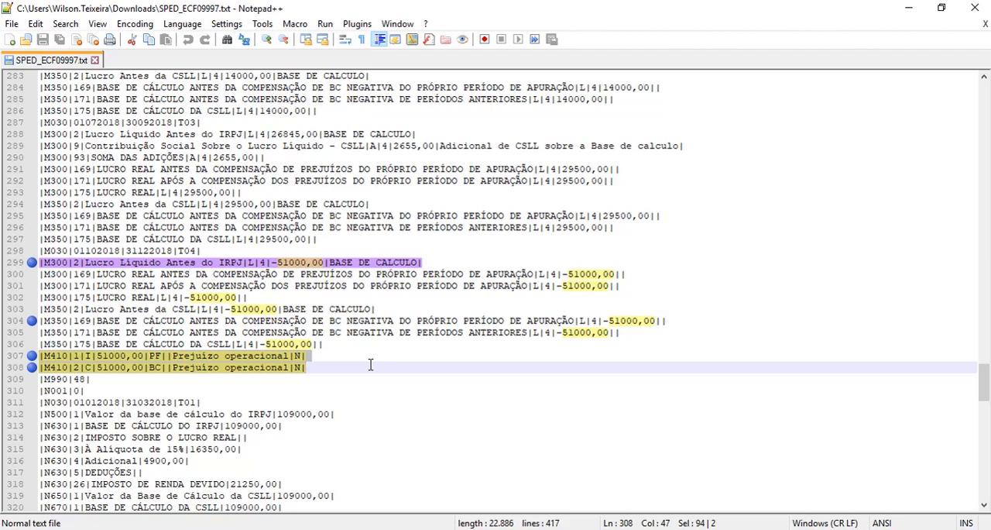
Switch to the browser and review the Central de Soluções results for the search term M410
{"action": "left_click", "coordinate": [449, 529]}
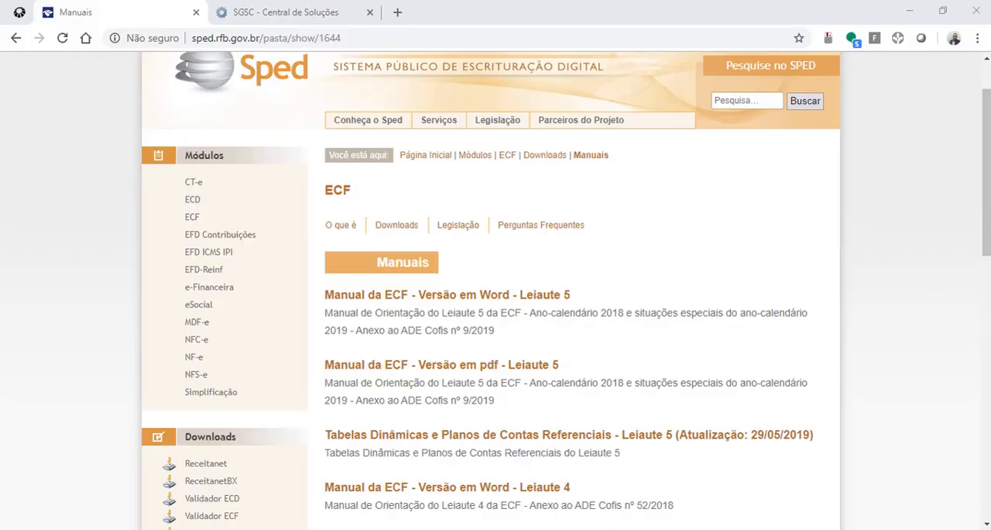
{"action": "left_click", "coordinate": [271, 12]}
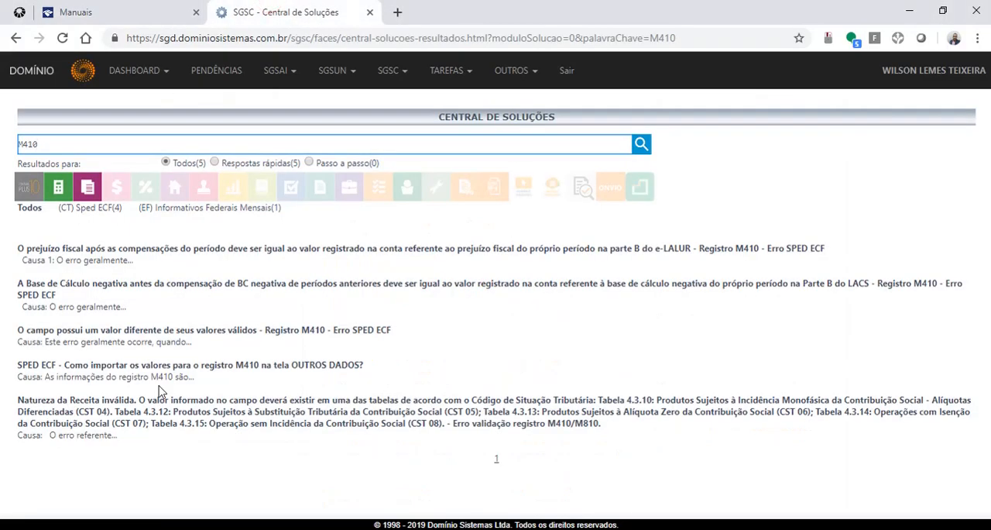
{"action": "double_click", "coordinate": [47, 144]}
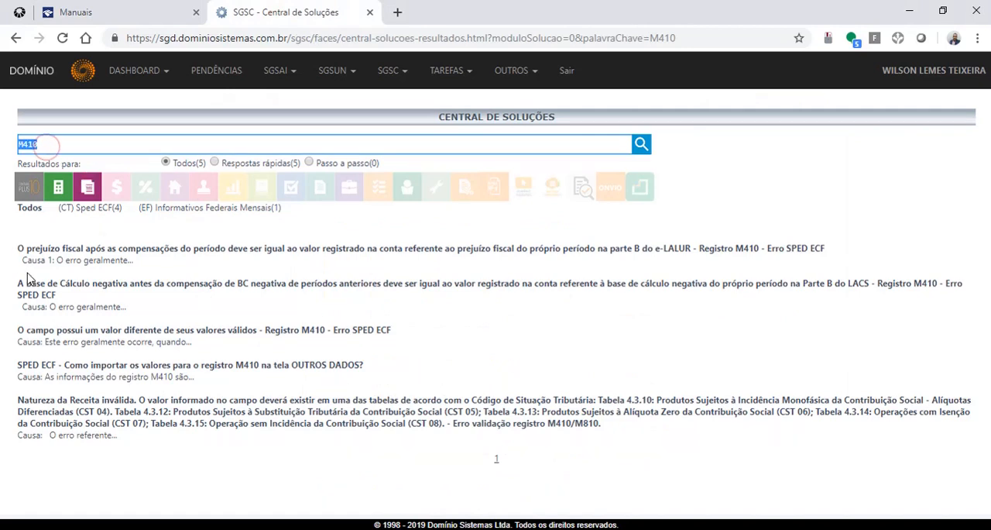
{"action": "type", "text": "M410"}
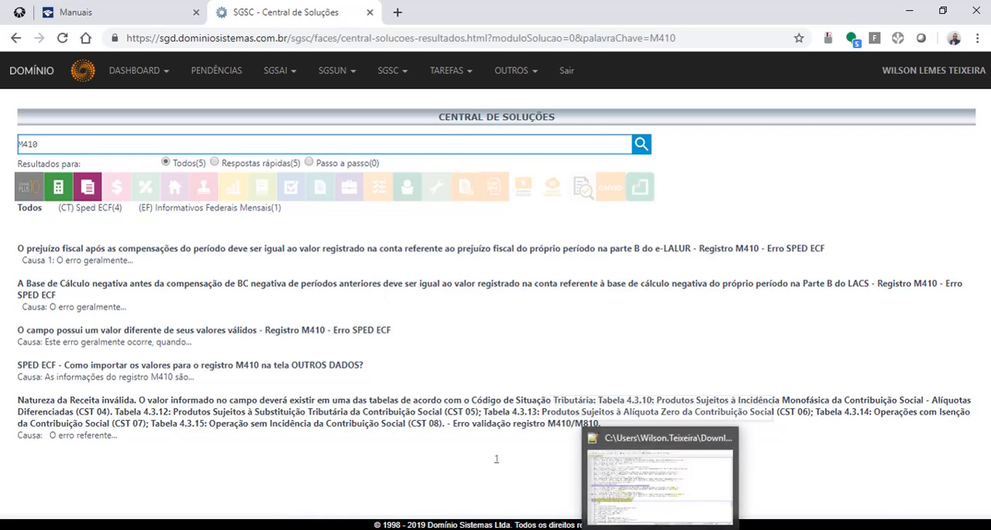
Return to the exported ECF text file and review the whole fourth-quarter L300 block, highlighting its lines
{"action": "left_click", "coordinate": [660, 486]}
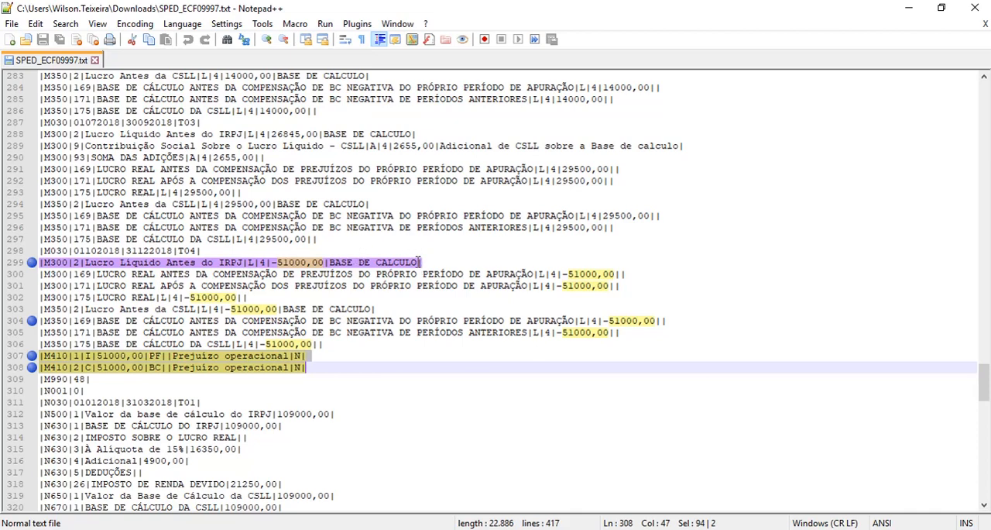
{"action": "scroll", "coordinate": [416, 264], "scroll_direction": "up", "scroll_amount": 5}
{"action": "left_click_drag", "start_coordinate": [986, 364], "coordinate": [967, 478]}
{"action": "scroll", "coordinate": [339, 284], "scroll_direction": "up", "scroll_amount": 9}
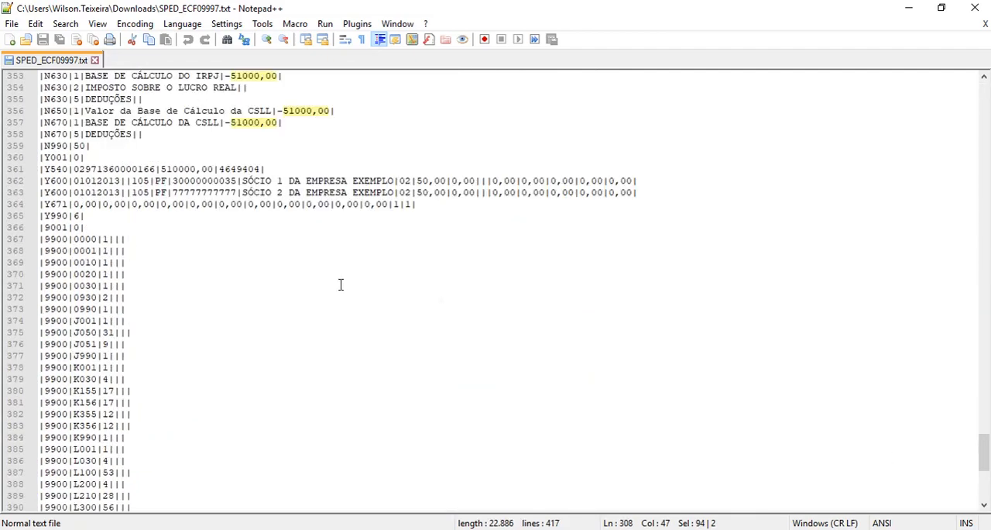
{"action": "scroll", "coordinate": [340, 284], "scroll_direction": "up", "scroll_amount": 10}
{"action": "scroll", "coordinate": [340, 285], "scroll_direction": "up", "scroll_amount": 11}
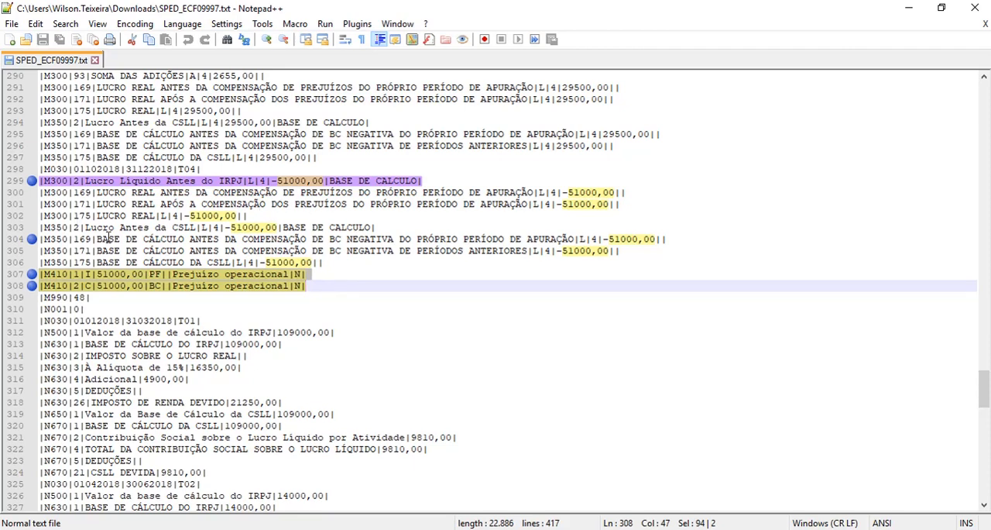
{"action": "scroll", "coordinate": [171, 233], "scroll_direction": "up", "scroll_amount": 6}
{"action": "scroll", "coordinate": [186, 239], "scroll_direction": "up", "scroll_amount": 11}
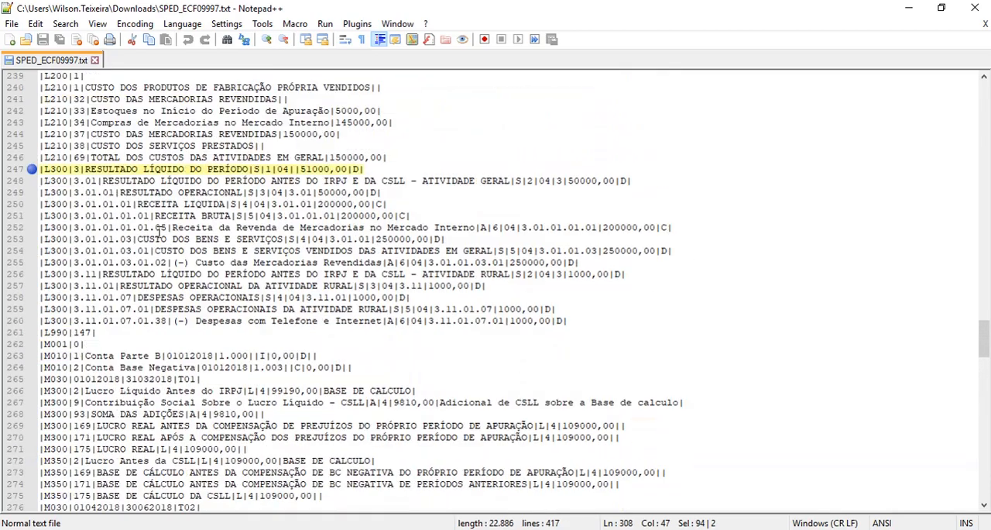
{"action": "left_click_drag", "start_coordinate": [584, 320], "coordinate": [42, 169]}
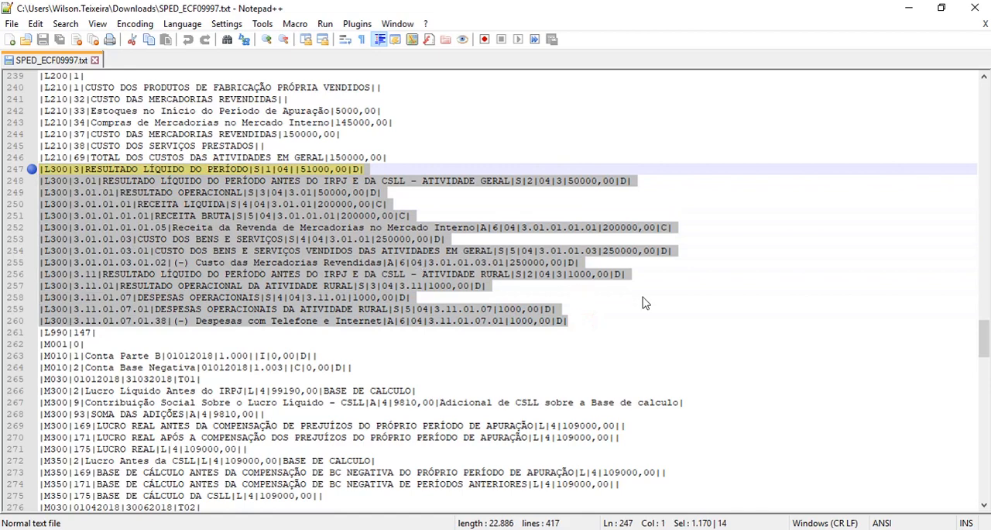
{"action": "left_click", "coordinate": [627, 316]}
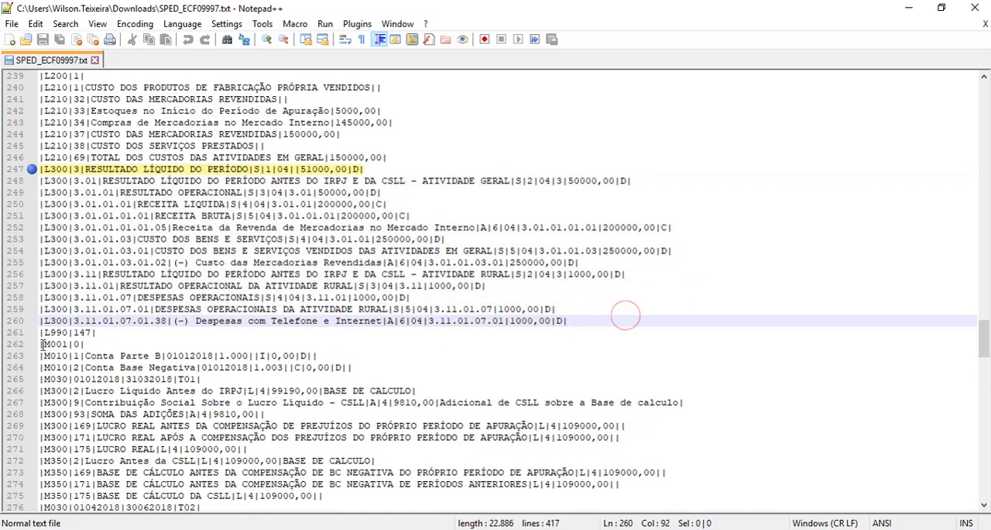
Bookmark the fourth-quarter L300 Despesas com Telefone e Internet line and highlight its value and the 3.11 prefix of its account code
{"action": "left_click", "coordinate": [25, 321]}
{"action": "left_click_drag", "start_coordinate": [508, 320], "coordinate": [555, 321]}
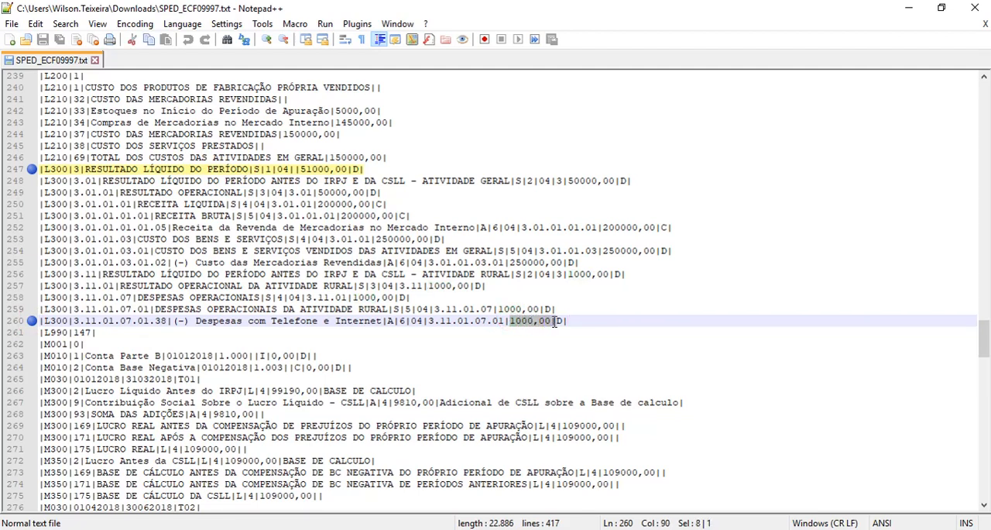
{"action": "left_click", "coordinate": [75, 320]}
{"action": "left_click_drag", "start_coordinate": [75, 320], "coordinate": [102, 320]}
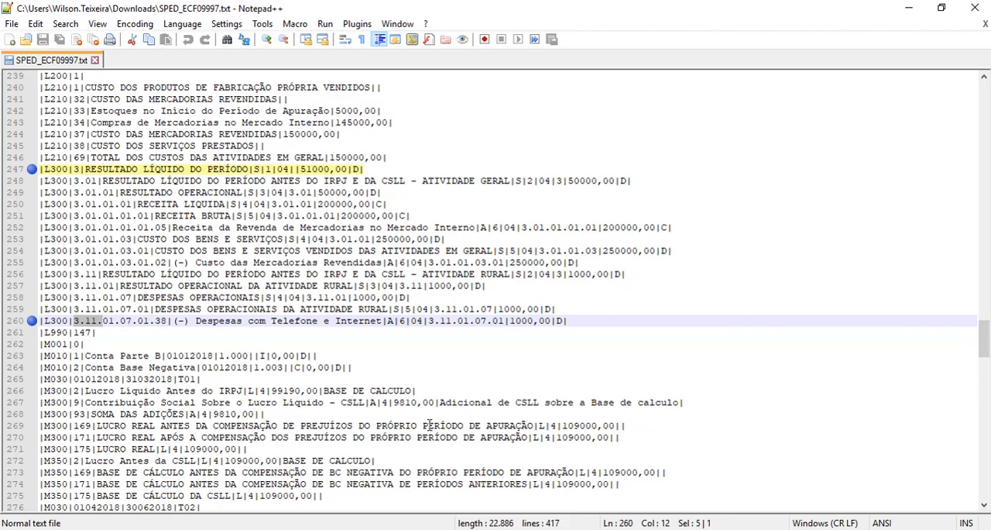
Switch back to Domínio Lalur and open the Contabilidade module
{"action": "key", "text": "alt+Tab"}
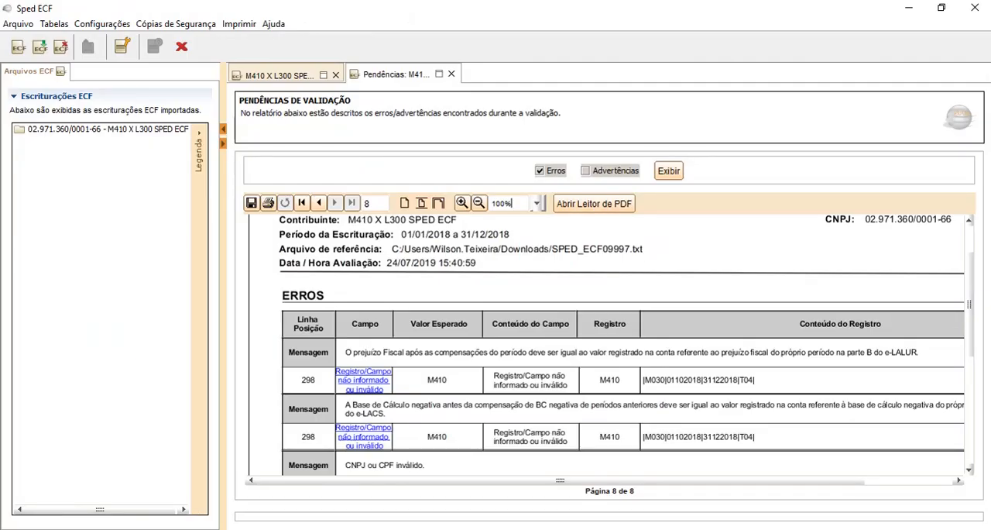
{"action": "key", "text": "alt+Tab"}
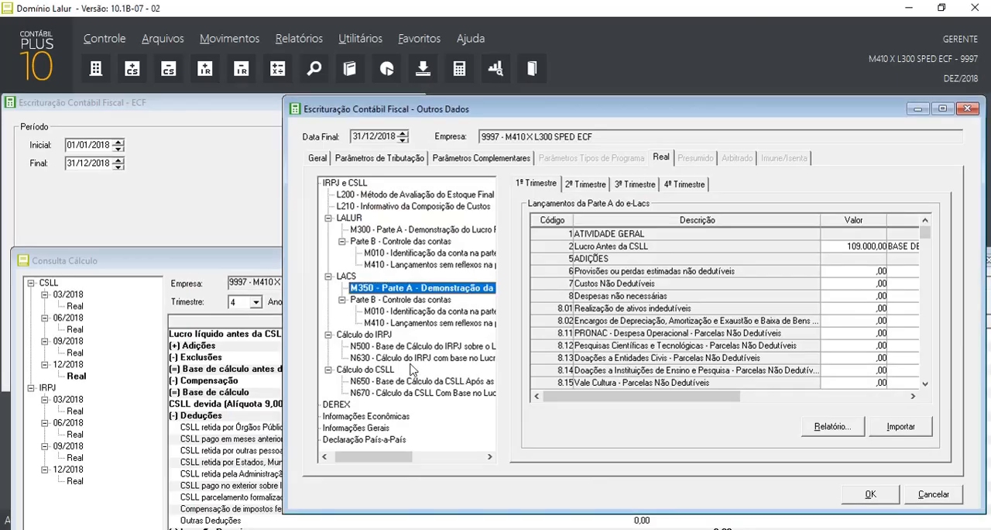
{"action": "left_click", "coordinate": [309, 40]}
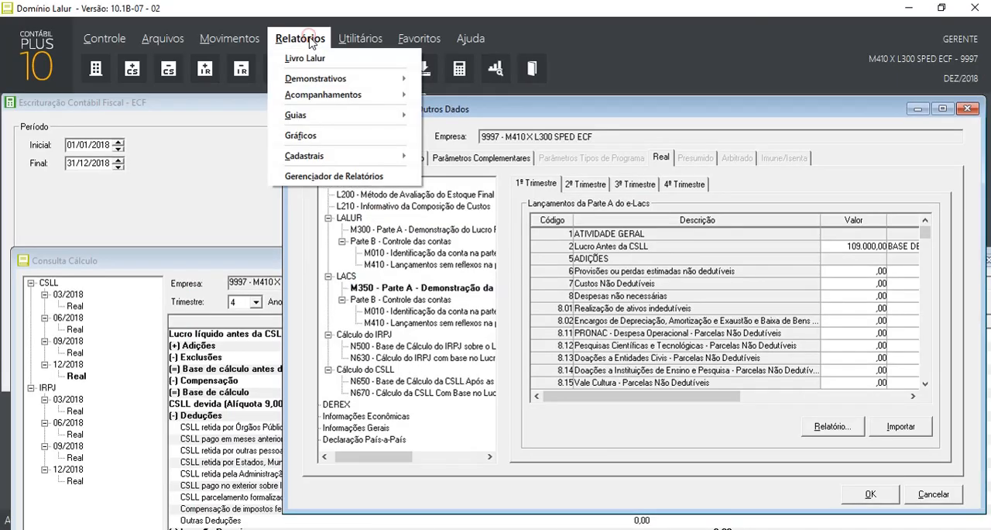
{"action": "left_click", "coordinate": [42, 53]}
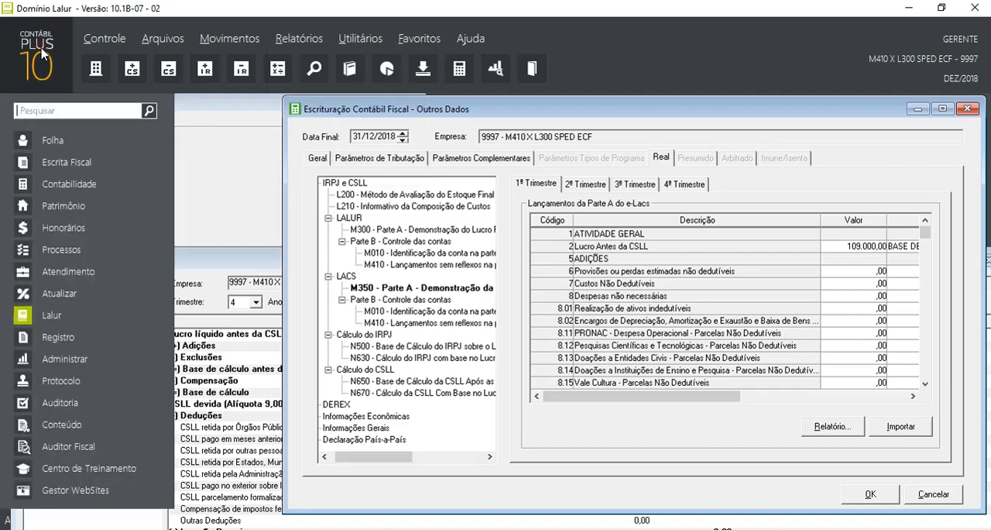
{"action": "left_click", "coordinate": [53, 185]}
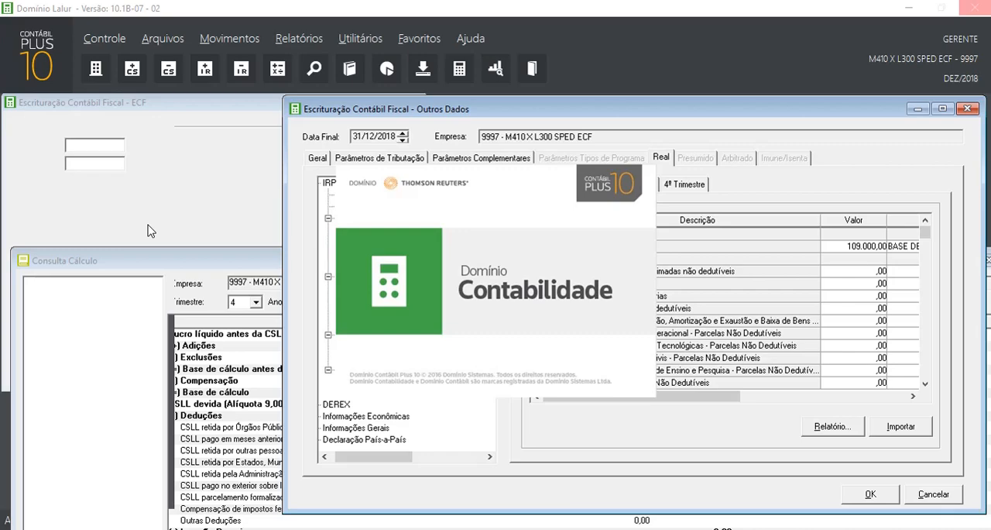
Generate the DRE report for 01/10/2018 to 31/12/2018 using the DRE Referencial model
{"action": "left_click", "coordinate": [301, 41]}
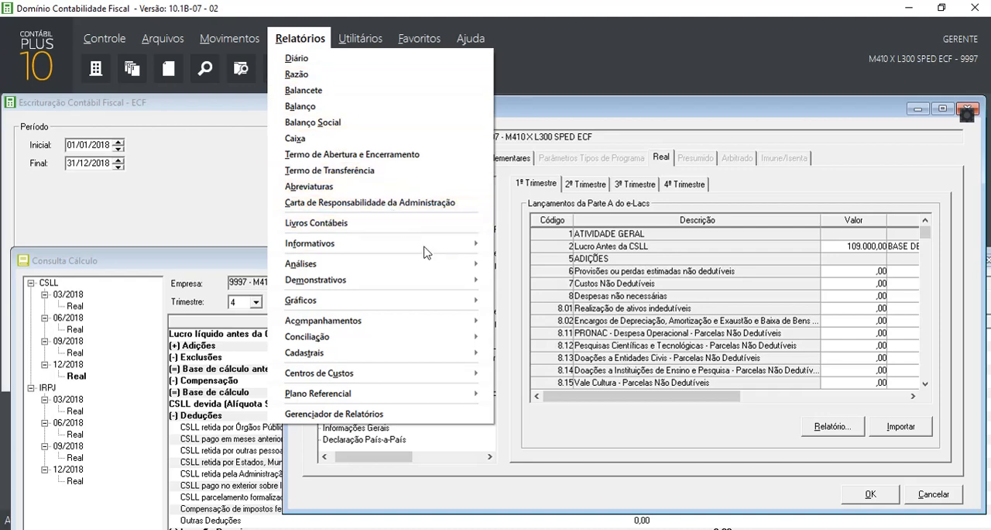
{"action": "mouse_move", "coordinate": [449, 285]}
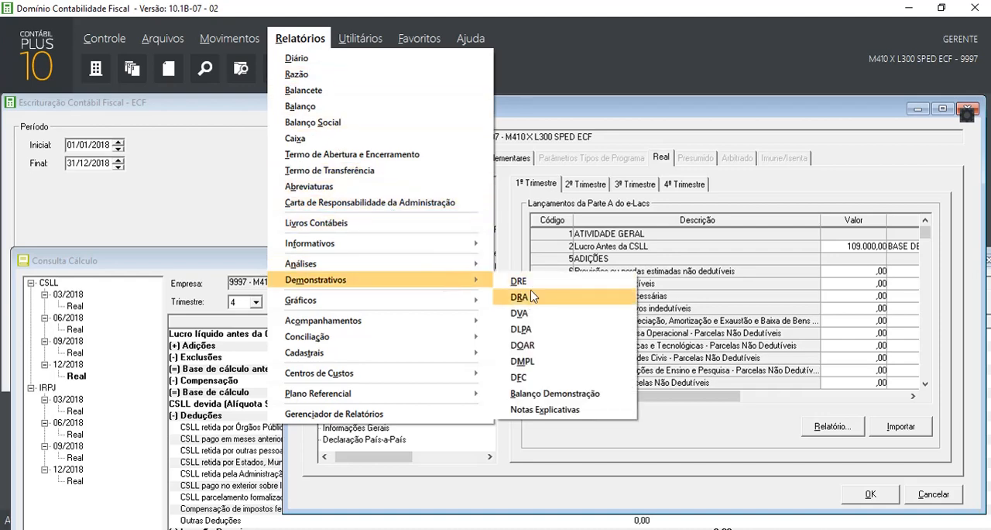
{"action": "left_click", "coordinate": [529, 276]}
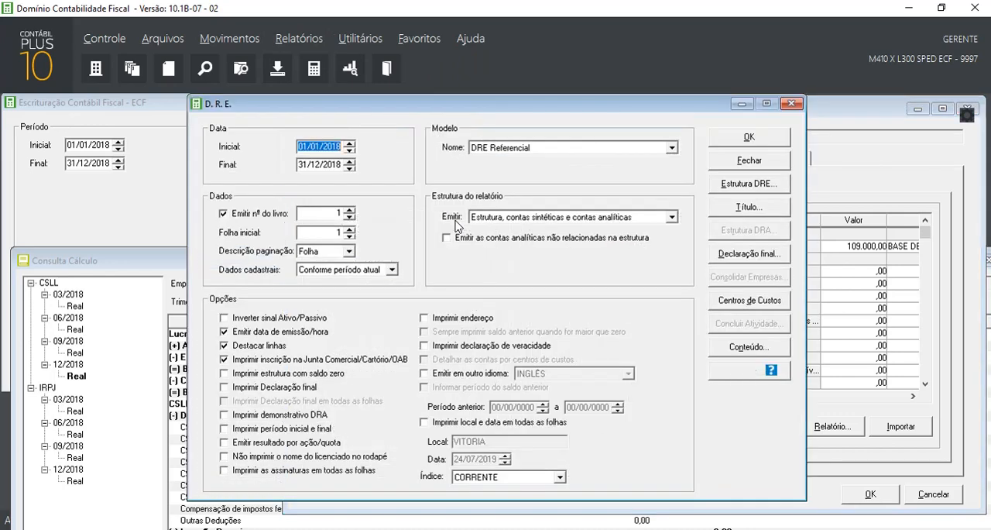
{"action": "left_click_drag", "start_coordinate": [470, 106], "coordinate": [542, 119]}
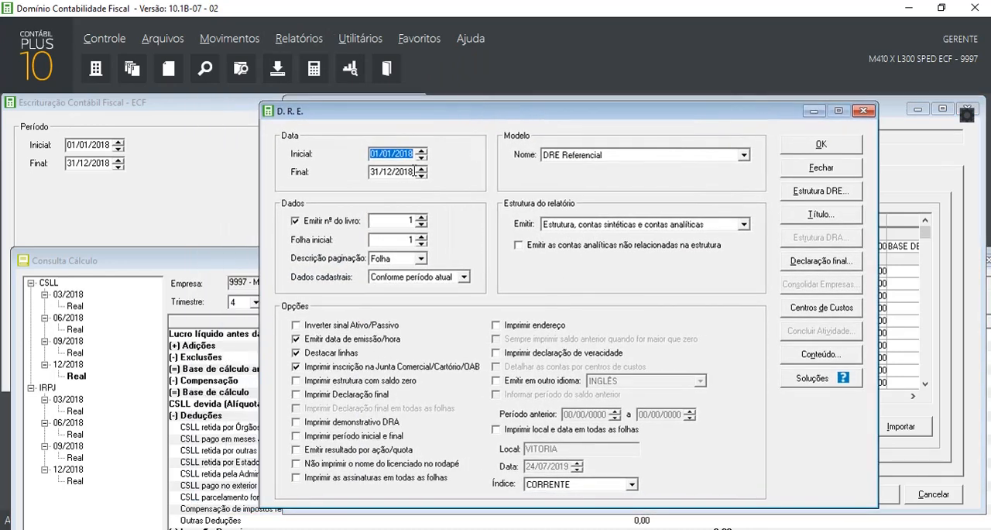
{"action": "type", "text": "0"}
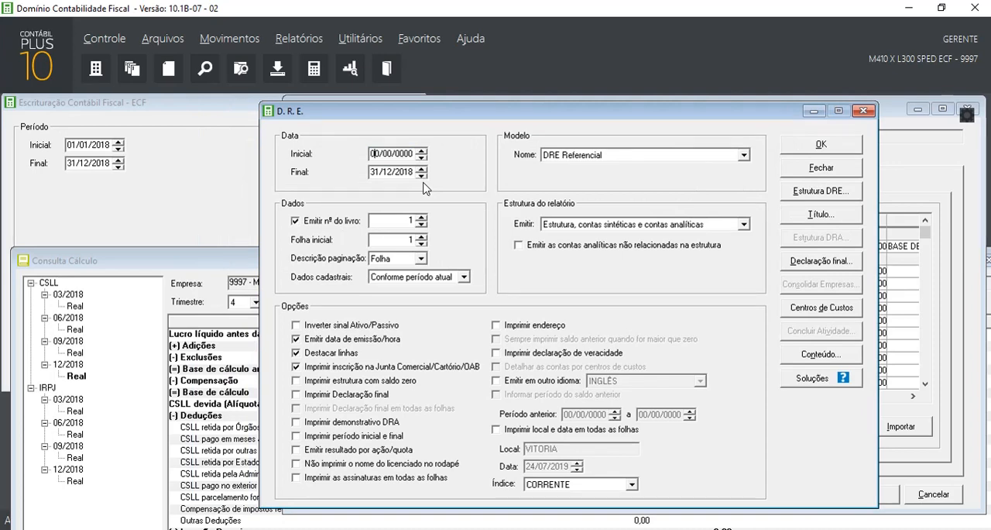
{"action": "type", "text": "1/10/2018"}
{"action": "left_click", "coordinate": [571, 156]}
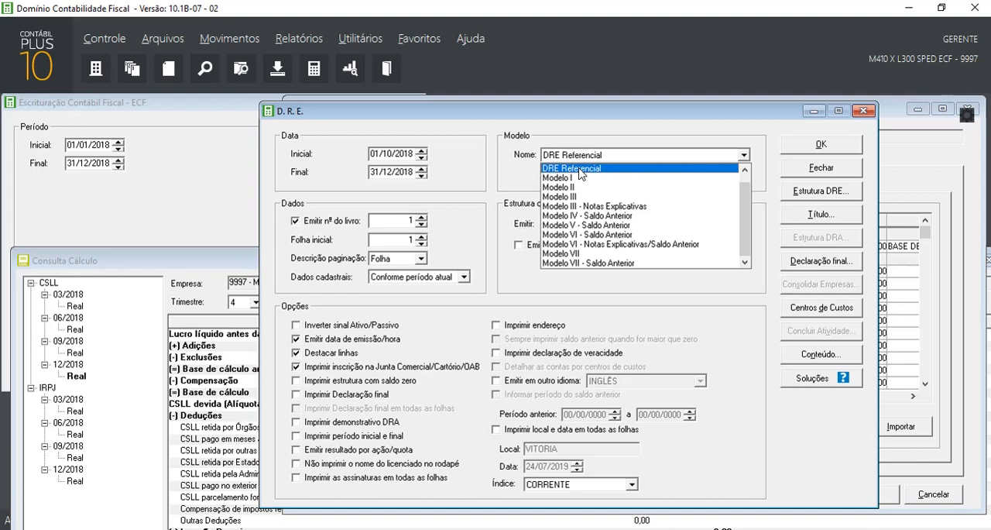
{"action": "left_click", "coordinate": [608, 112]}
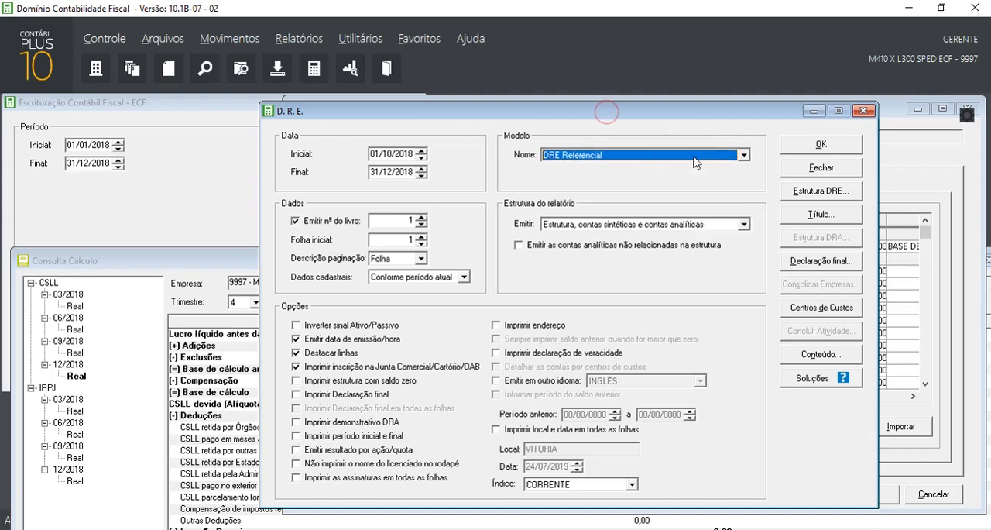
{"action": "left_click", "coordinate": [819, 147]}
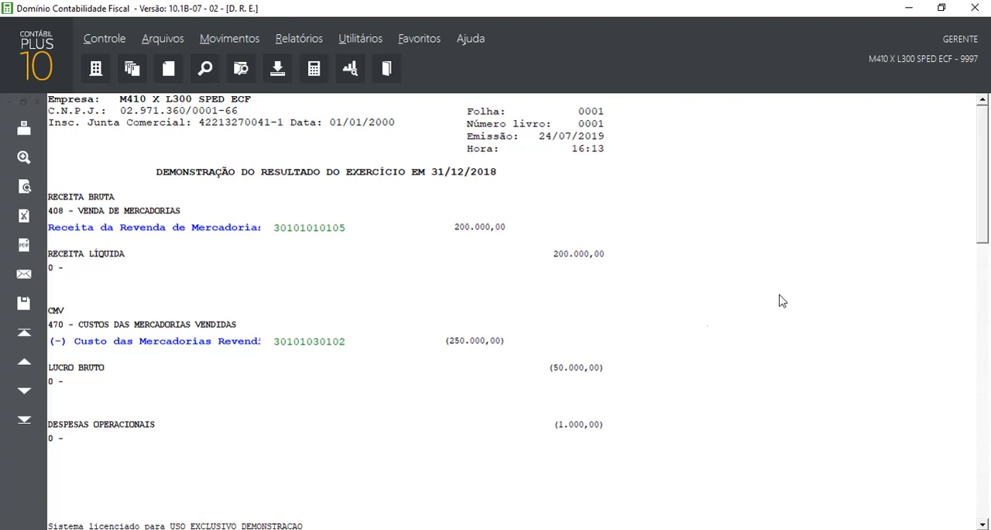
Review the telephone expense in the DRE and highlight the matching Despesas com Telefone e Internet description in the exported file's L300 block
{"action": "left_click_drag", "start_coordinate": [981, 134], "coordinate": [920, 280]}
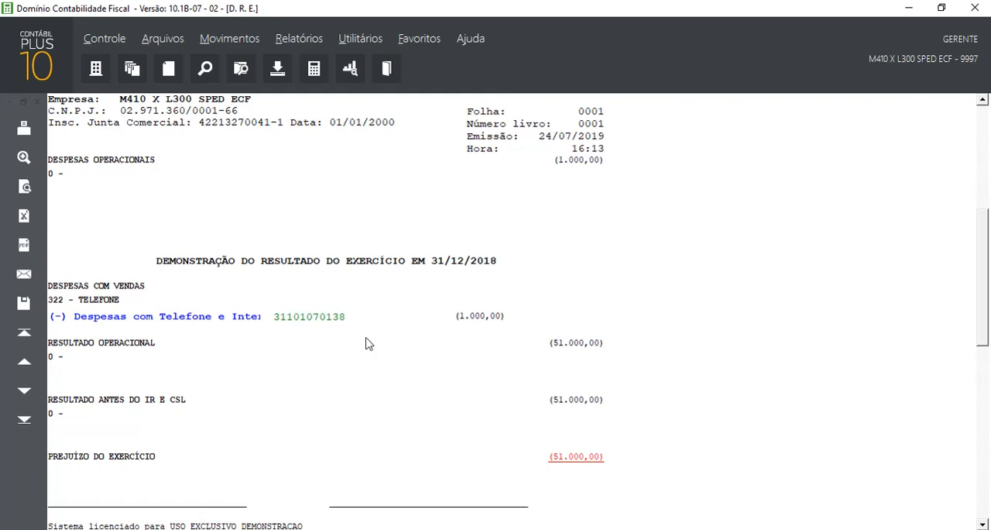
{"action": "key", "text": "alt+Tab"}
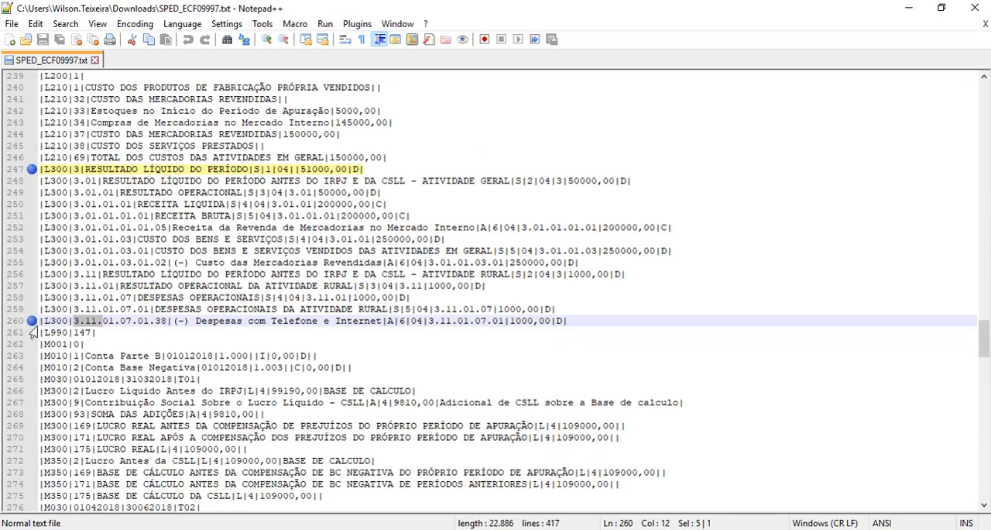
{"action": "left_click_drag", "start_coordinate": [197, 320], "coordinate": [386, 326]}
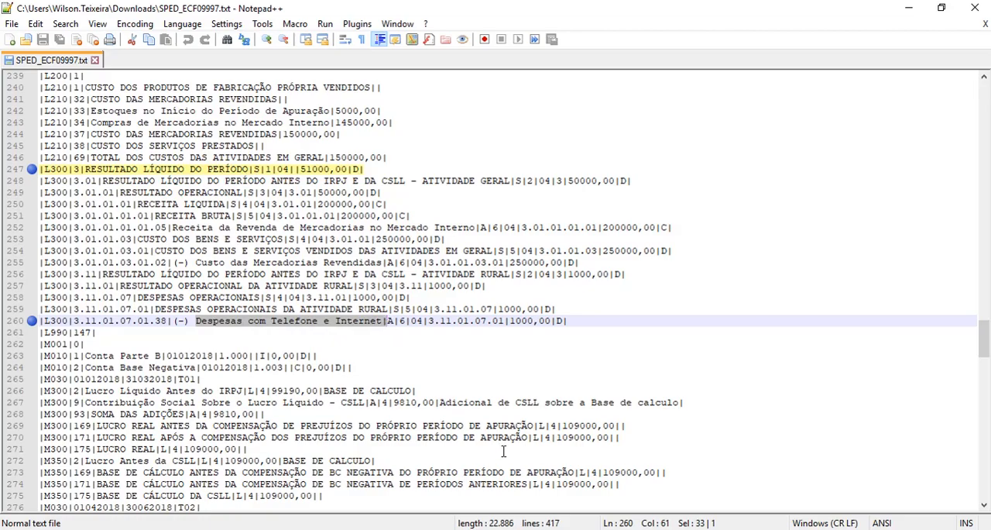
Return to Domínio Contabilidade, open account 322 TELEFONE in the Contas register and show its SPED ECF referential plan links
{"action": "key", "text": "alt+Tab"}
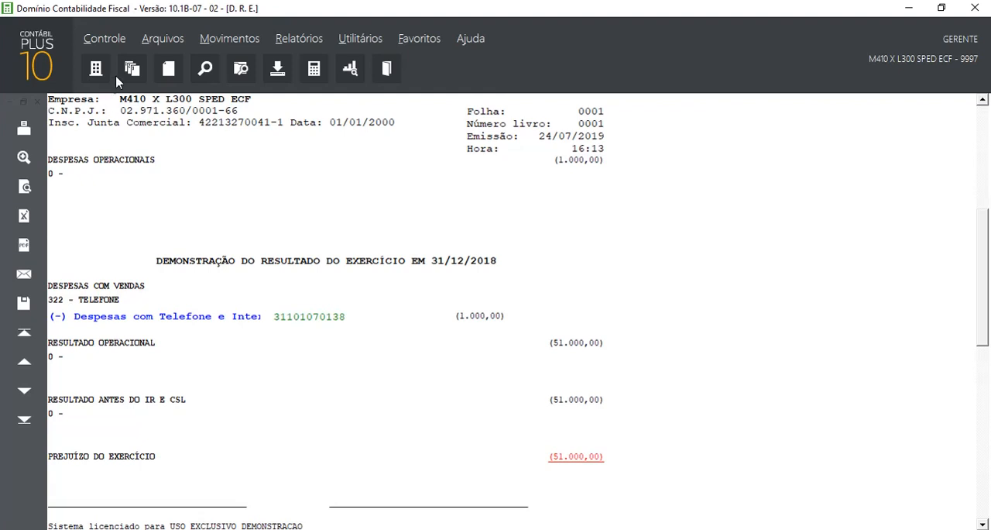
{"action": "left_click", "coordinate": [163, 38]}
{"action": "left_click", "coordinate": [176, 61]}
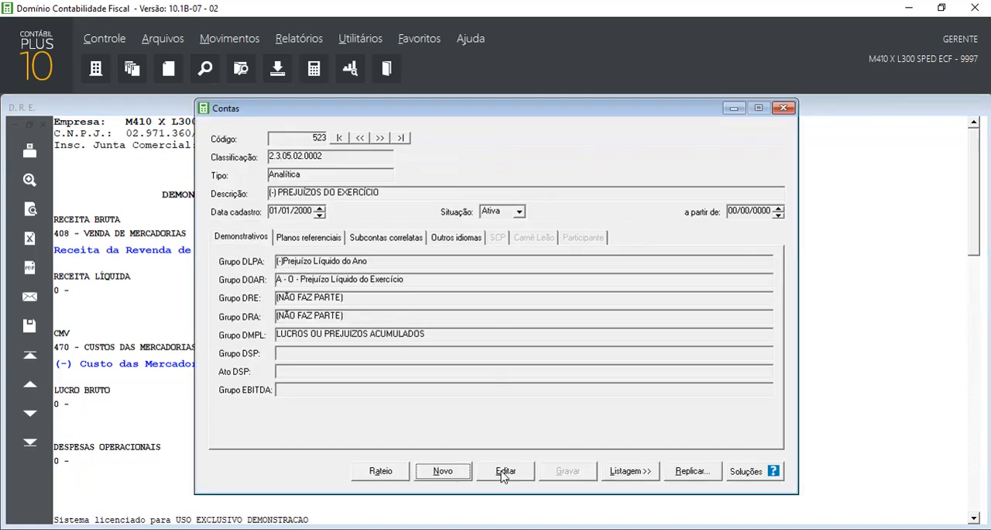
{"action": "left_click", "coordinate": [504, 472]}
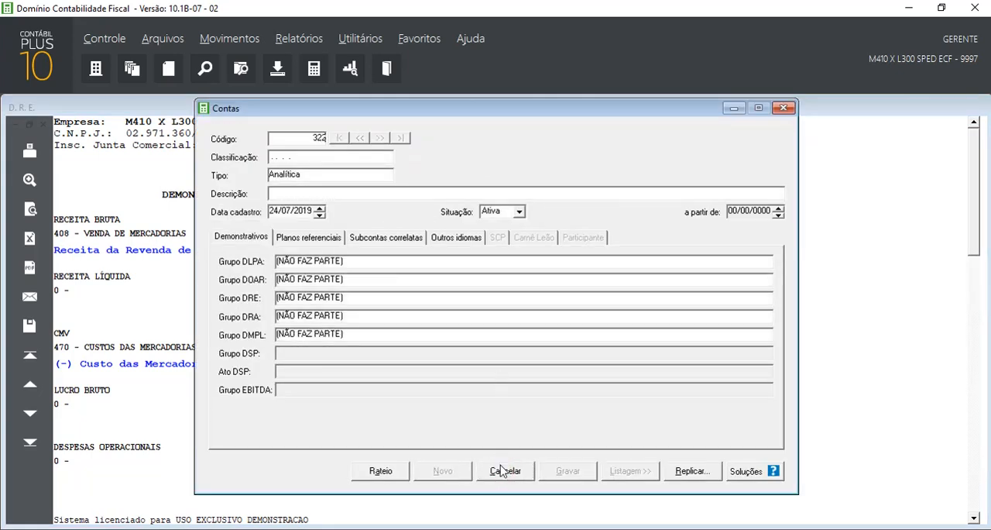
{"action": "key", "text": "Return"}
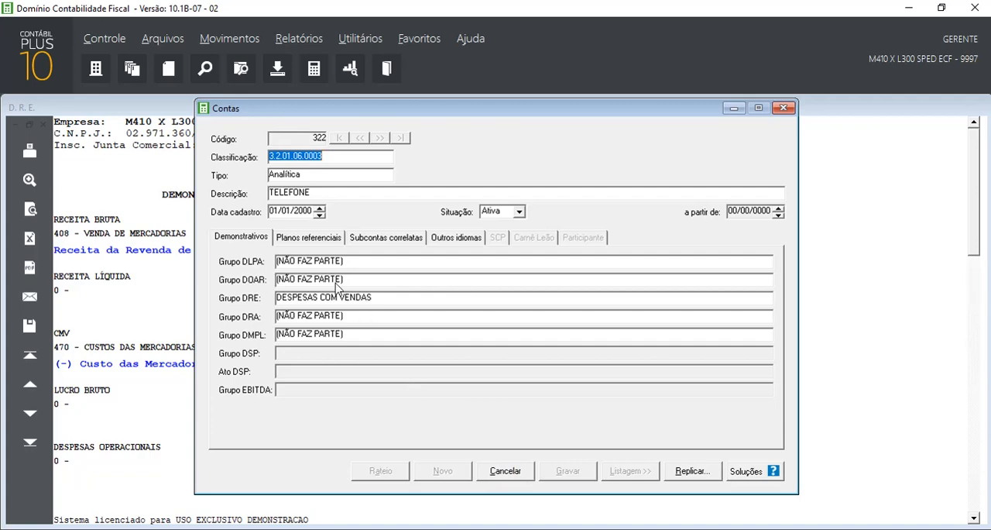
{"action": "left_click", "coordinate": [313, 240]}
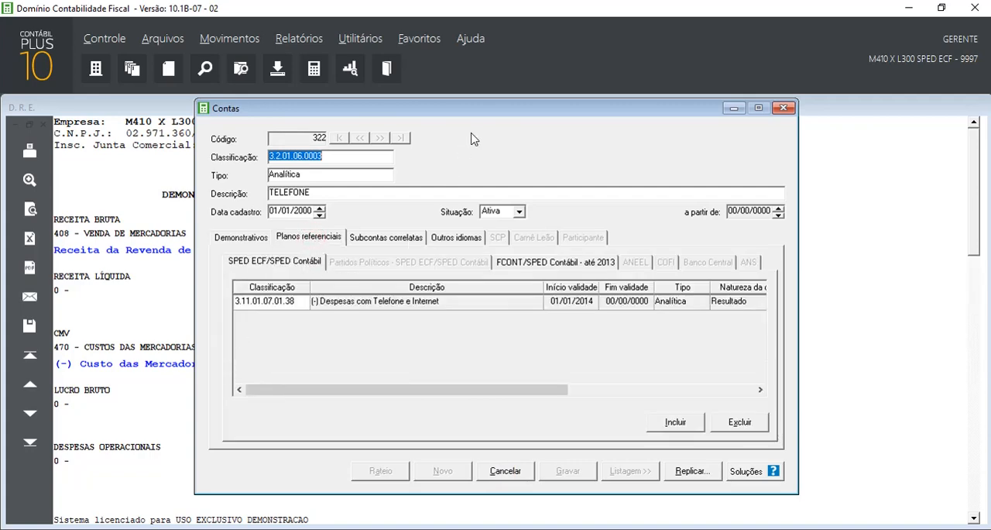
{"action": "left_click_drag", "start_coordinate": [487, 117], "coordinate": [682, 110]}
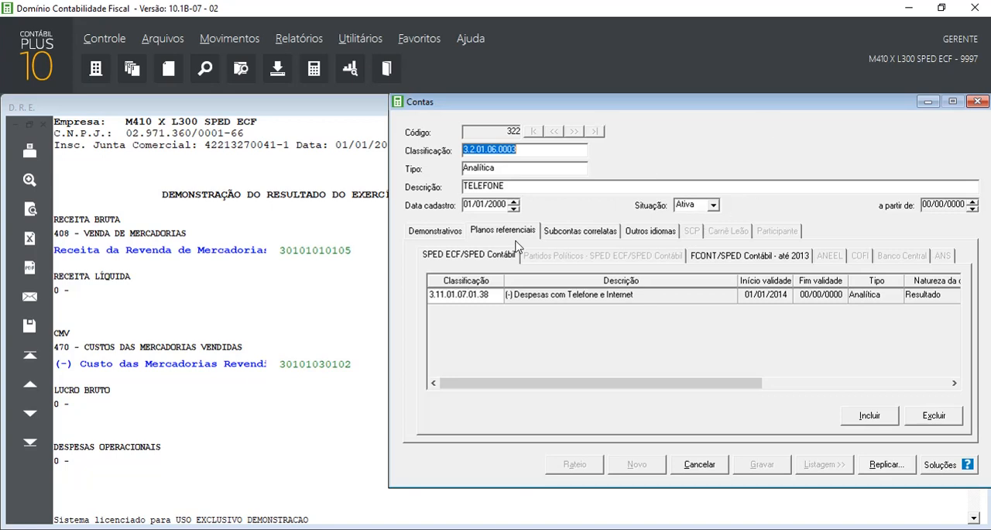
Add a referential plan row to the TELEFONE account, search for TELEF and choose 3.01.01.07.01.38 Despesas com Telefone e Internet
{"action": "left_click", "coordinate": [867, 419]}
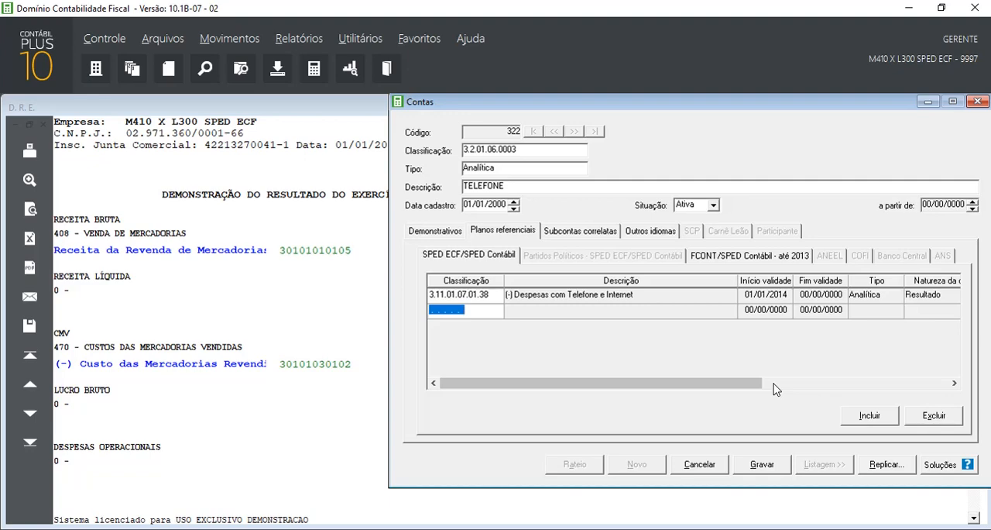
{"action": "key", "text": "F2"}
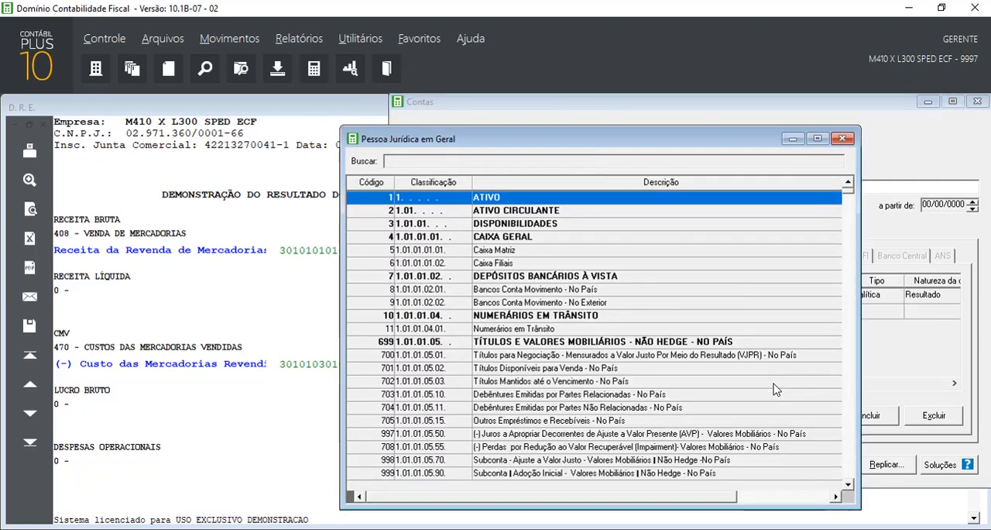
{"action": "type", "text": "TEL"}
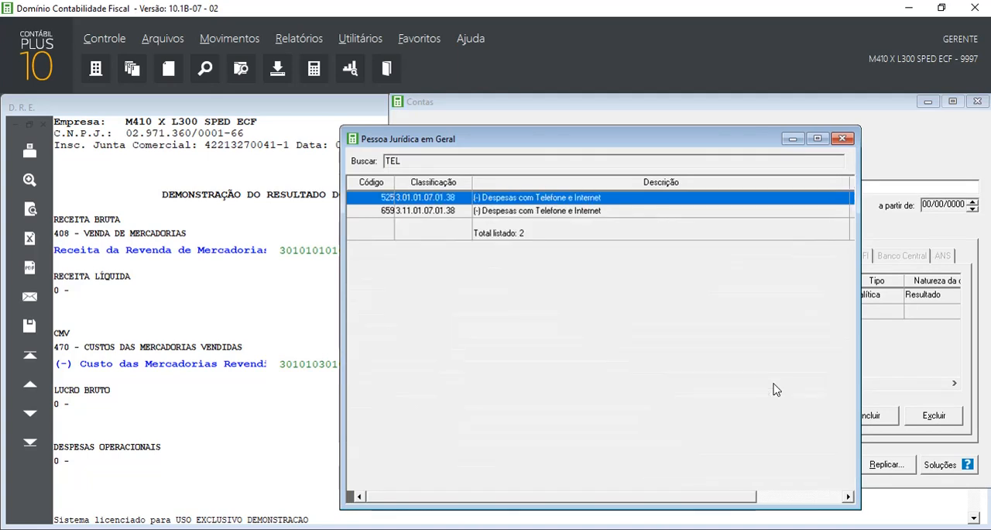
{"action": "type", "text": "EF"}
{"action": "left_click_drag", "start_coordinate": [510, 139], "coordinate": [171, 116]}
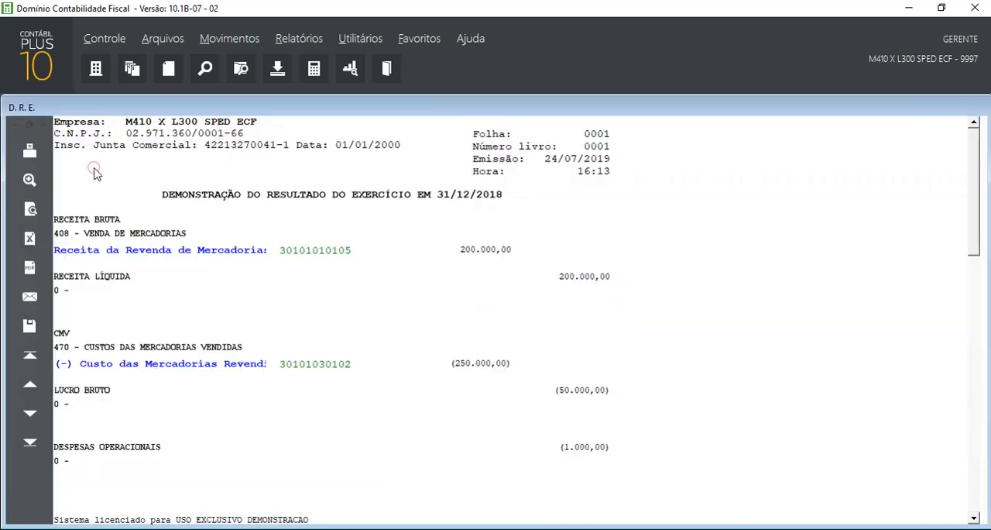
{"action": "left_click", "coordinate": [90, 166]}
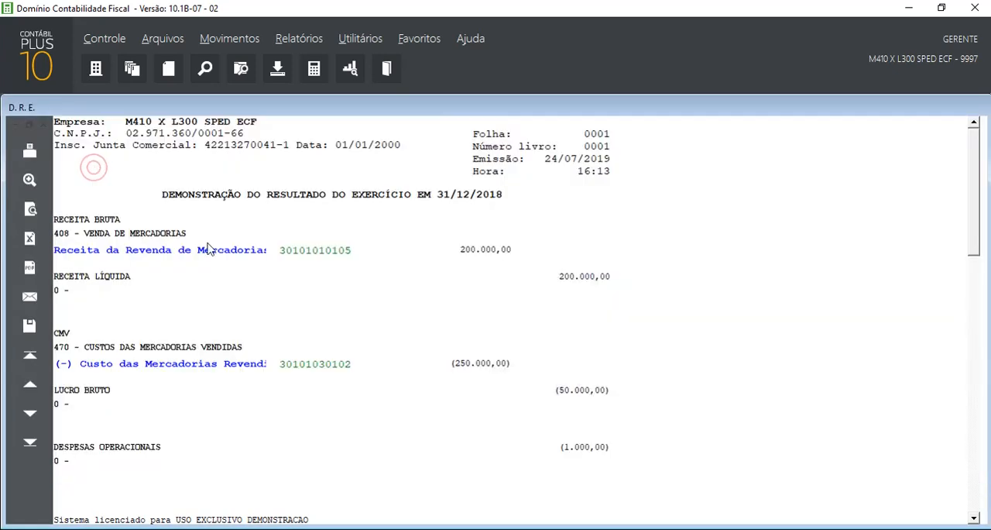
Save the TELEFONE account with its new referential link and review its SPED ECF referential plan list
{"action": "left_click", "coordinate": [169, 40]}
{"action": "left_click", "coordinate": [171, 57]}
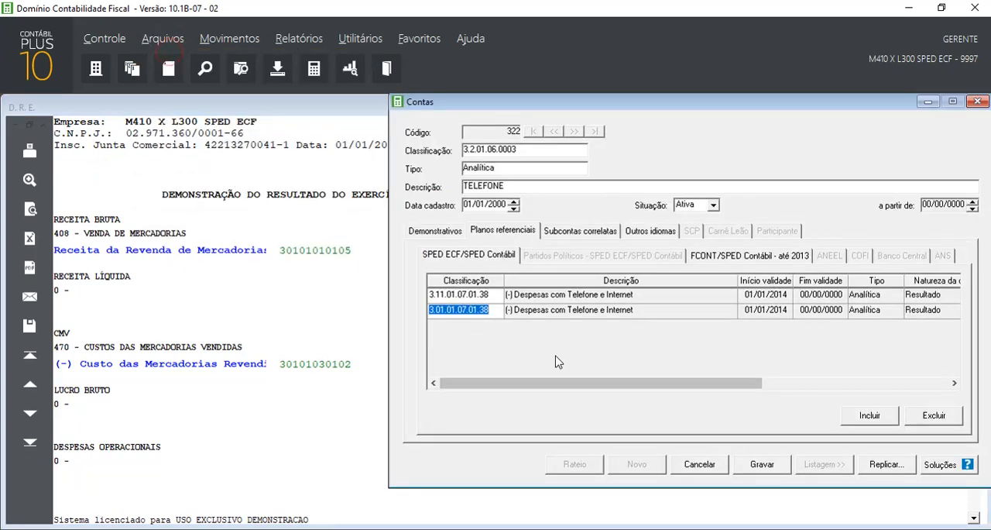
{"action": "left_click", "coordinate": [773, 464]}
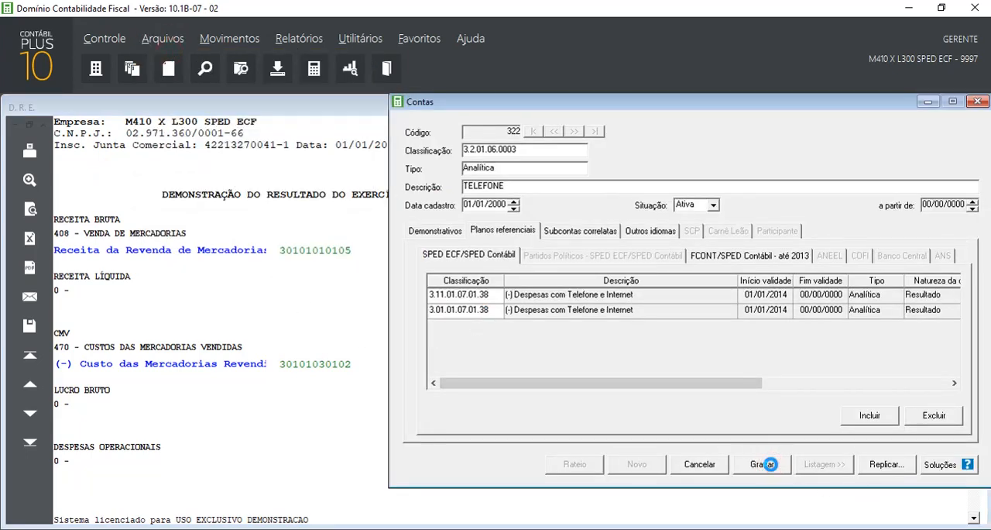
{"action": "left_click", "coordinate": [526, 235]}
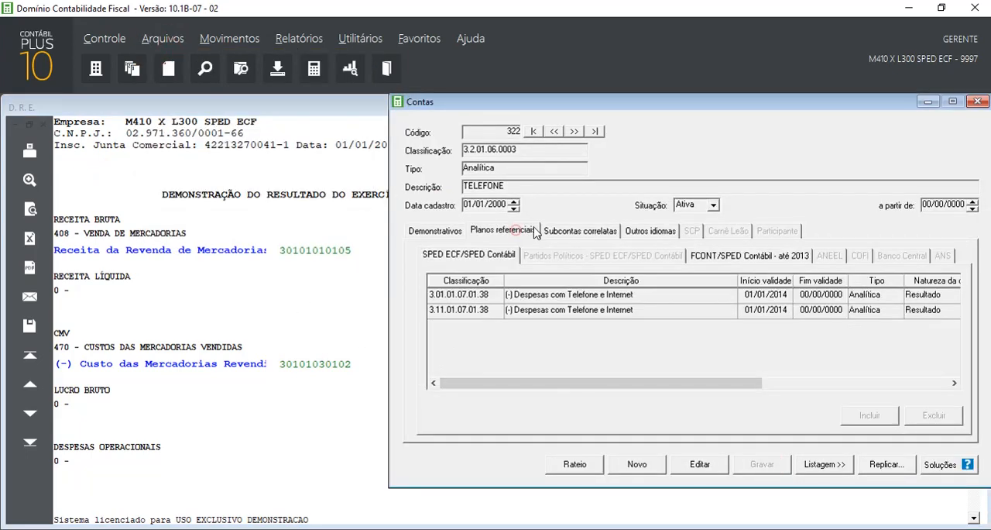
{"action": "left_click_drag", "start_coordinate": [547, 108], "coordinate": [163, 117]}
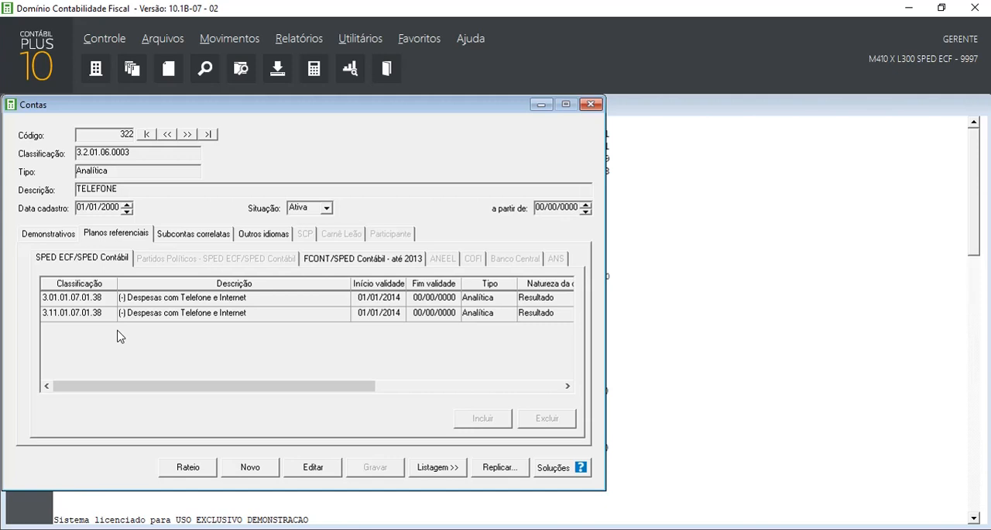
Open the transfer of entries between referential accounts for SPED ECF and set 3.11.01.07.01.38 as the source referential account
{"action": "left_click", "coordinate": [348, 39]}
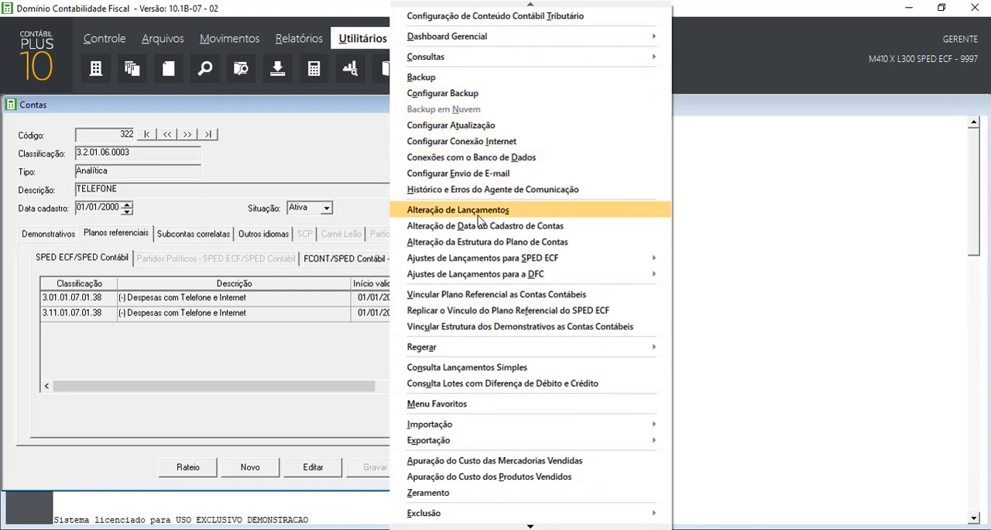
{"action": "mouse_move", "coordinate": [632, 260]}
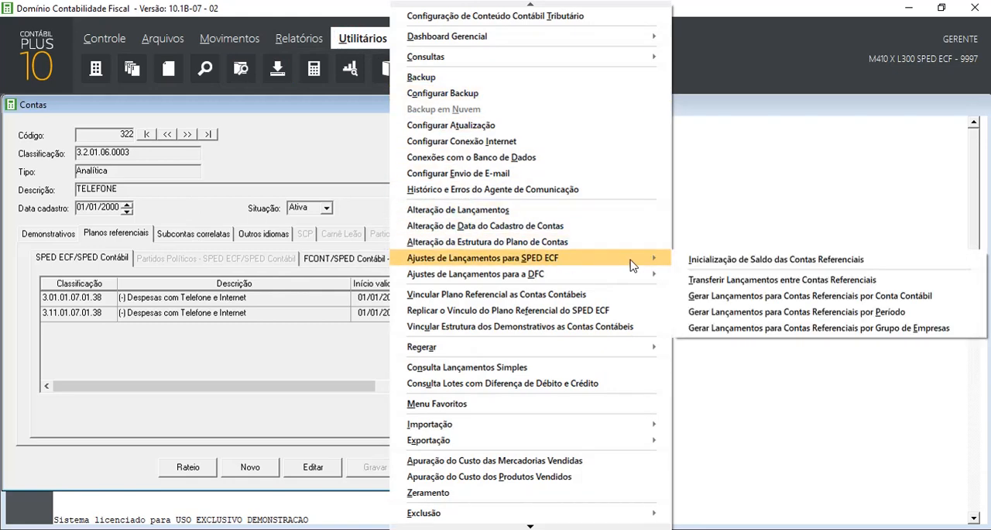
{"action": "left_click", "coordinate": [727, 279]}
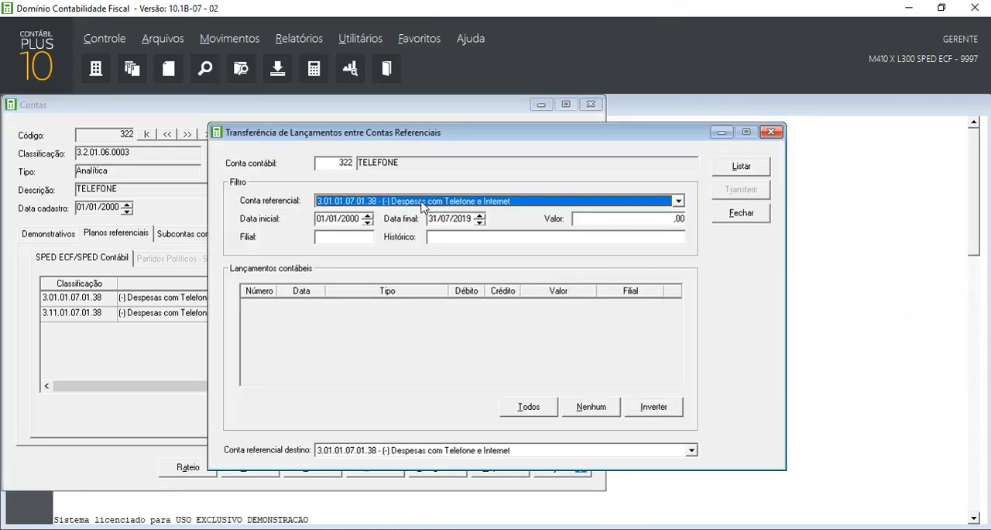
{"action": "left_click", "coordinate": [423, 203]}
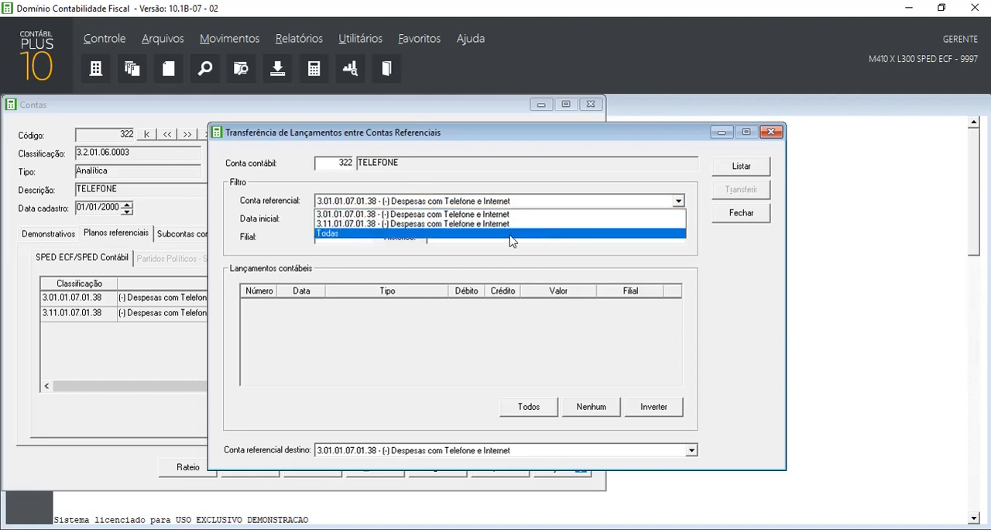
{"action": "left_click", "coordinate": [502, 224]}
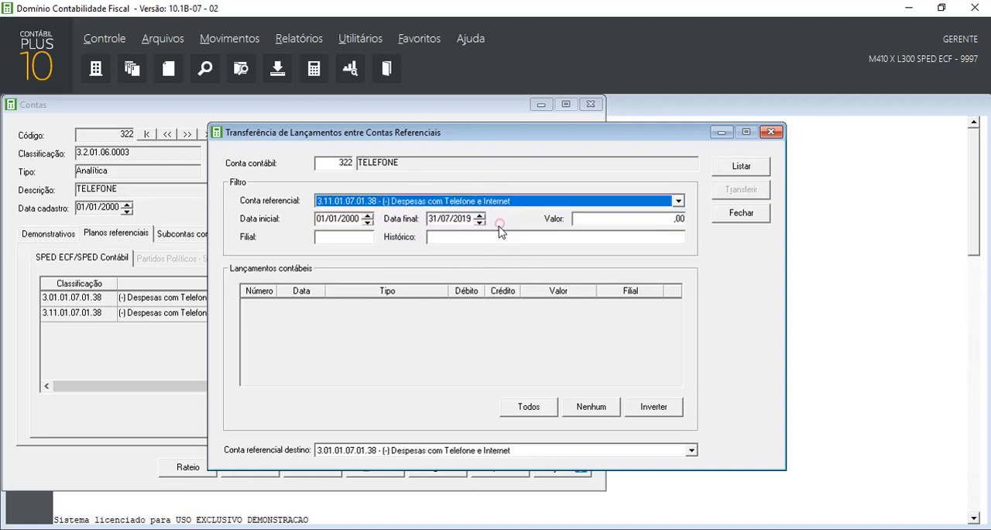
Set the transfer filter period to 01/01/2014 through 31/12/9999 and list the TELEFONE account's entries
{"action": "left_click", "coordinate": [345, 219]}
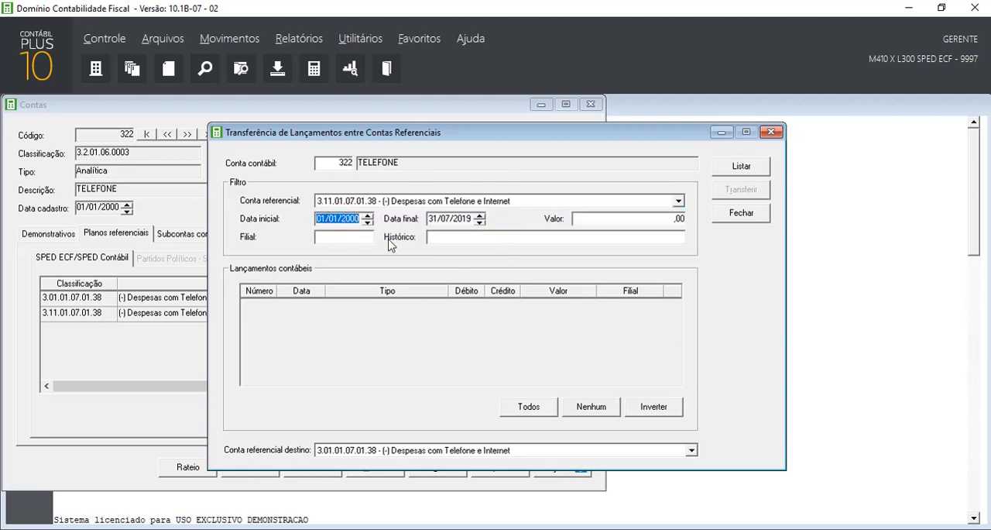
{"action": "type", "text": "01010"}
{"action": "type", "text": "201"}
{"action": "type", "text": "4"}
{"action": "key", "text": "Tab"}
{"action": "type", "text": "31/12/"}
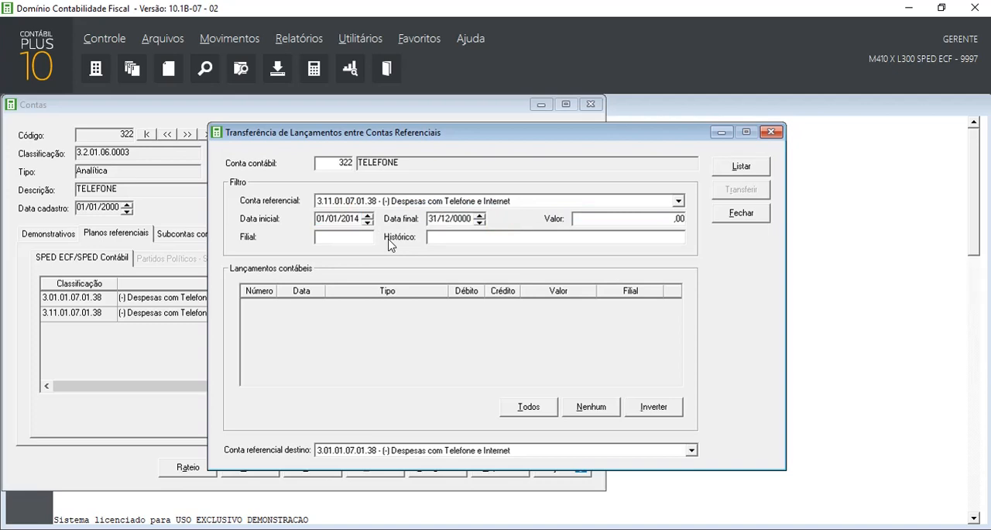
{"action": "type", "text": "9999"}
{"action": "left_click", "coordinate": [742, 168]}
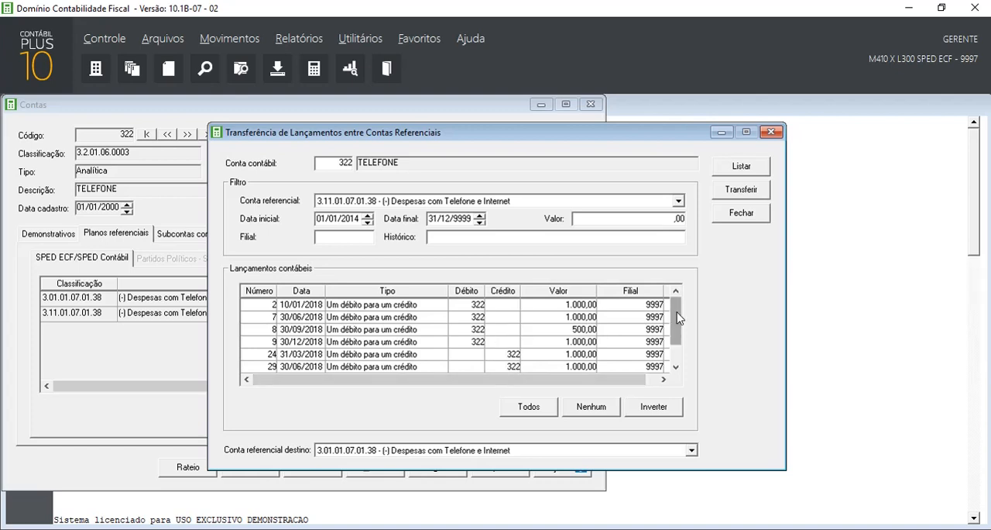
Select all listed TELEFONE entries and transfer them to referential account 3.01.01.07.01.38 Despesas com Telefone e Internet
{"action": "scroll", "coordinate": [681, 316], "scroll_direction": "down", "scroll_amount": 2}
{"action": "scroll", "coordinate": [673, 307], "scroll_direction": "up", "scroll_amount": 2}
{"action": "left_click", "coordinate": [529, 407]}
{"action": "left_click", "coordinate": [741, 190]}
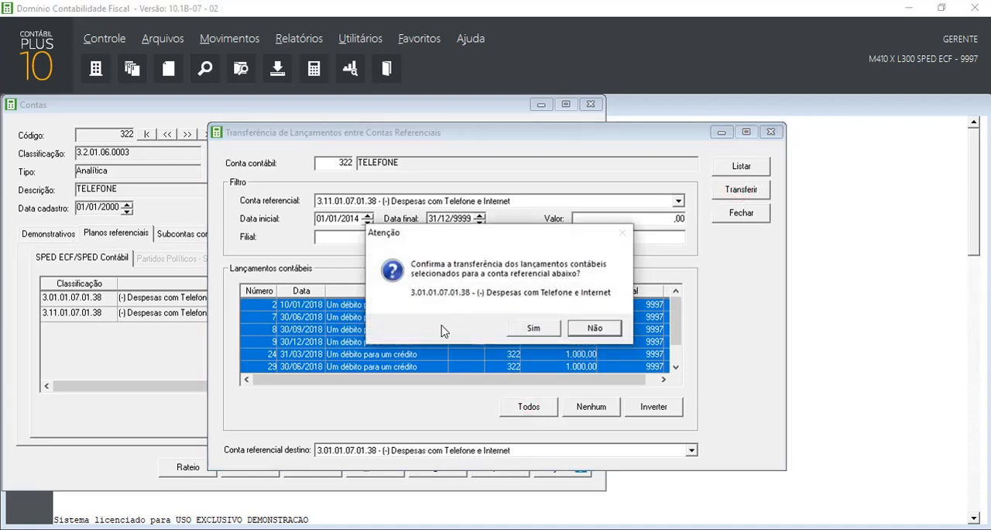
{"action": "left_click", "coordinate": [527, 333]}
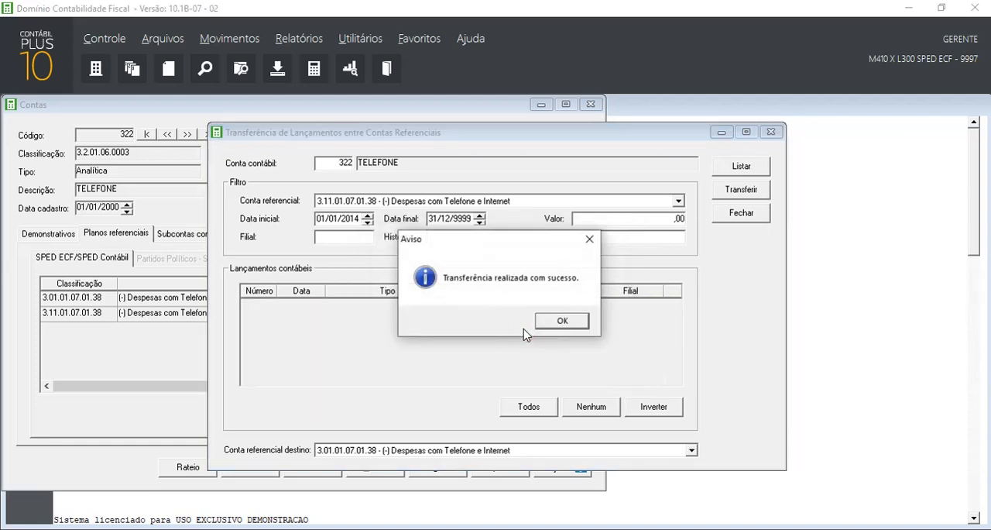
{"action": "left_click", "coordinate": [561, 320]}
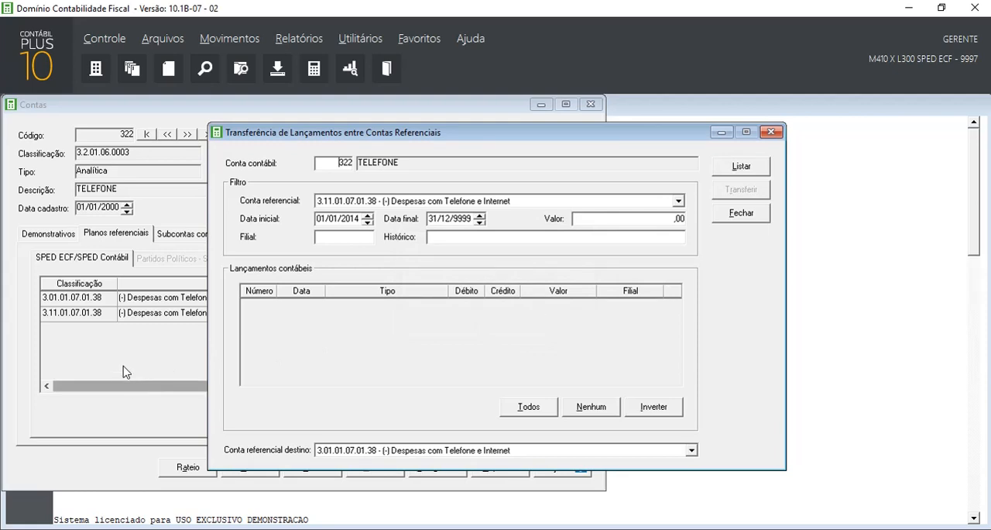
Delete the 3.11.01.07.01.38 referential row from the TELEFONE account, save it and recheck its SPED ECF list
{"action": "left_click", "coordinate": [157, 343]}
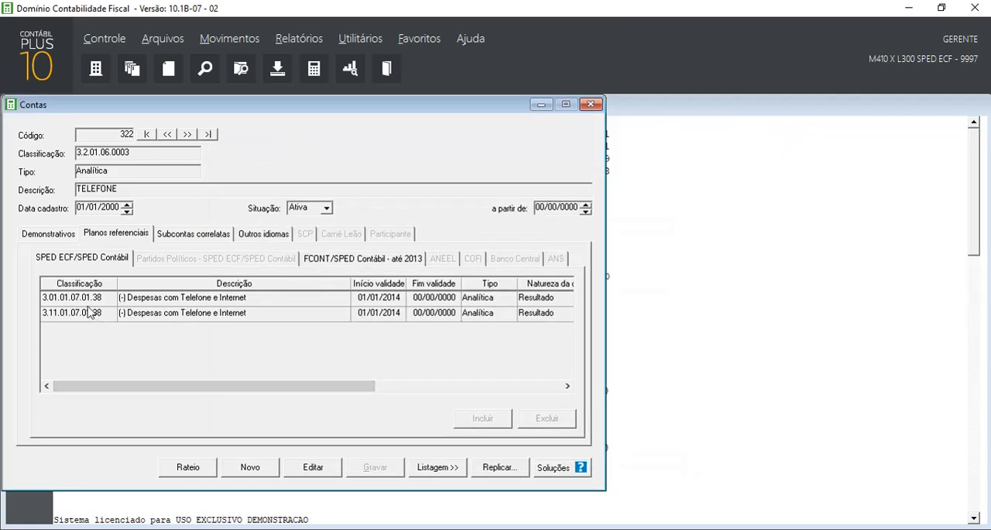
{"action": "left_click", "coordinate": [79, 311]}
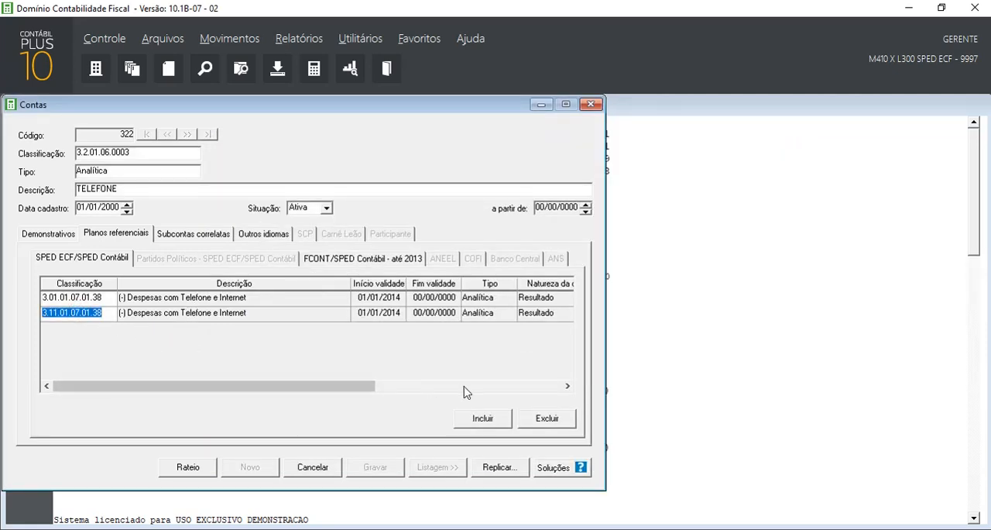
{"action": "left_click", "coordinate": [548, 419]}
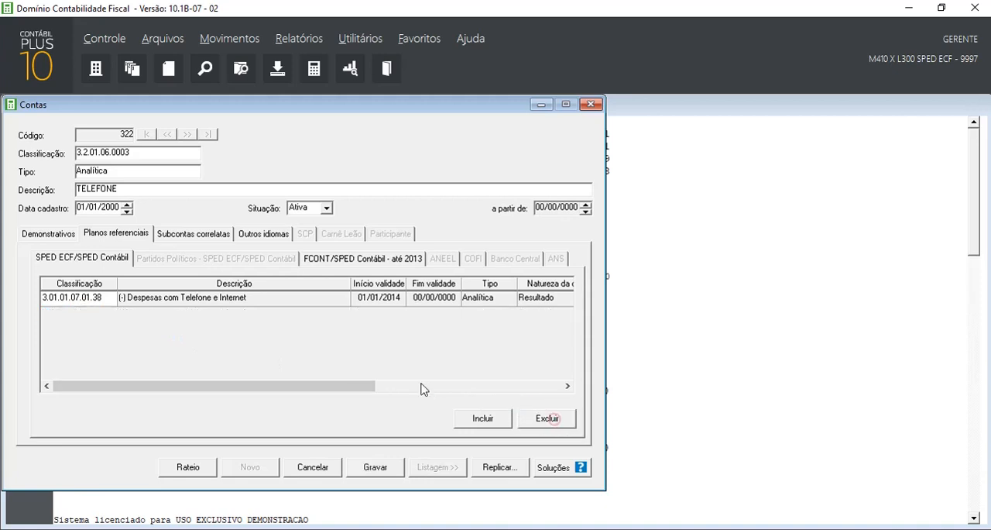
{"action": "left_click", "coordinate": [373, 463]}
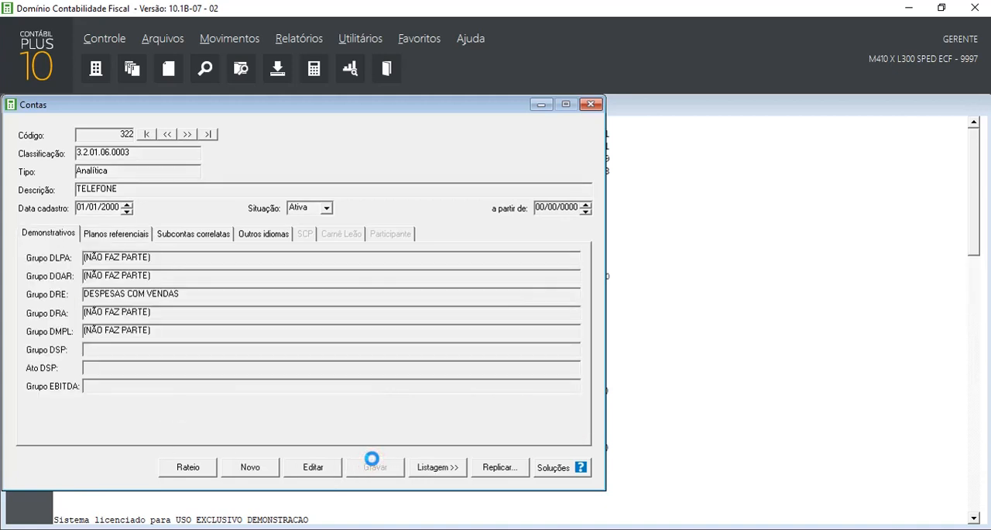
{"action": "left_click", "coordinate": [114, 238]}
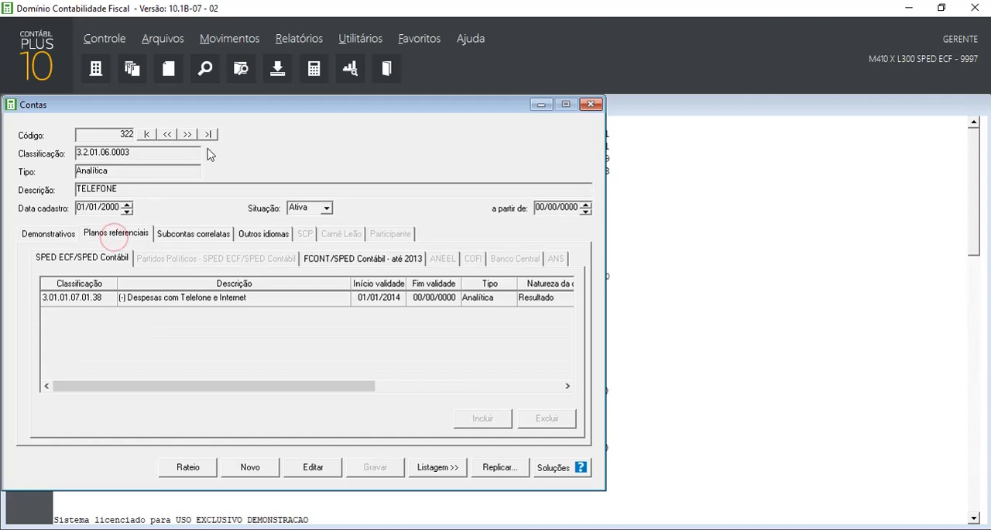
Leave the account record, reissue the DRE Referencial report and examine the referential code of the telephone expense
{"action": "left_click_drag", "start_coordinate": [333, 104], "coordinate": [626, 137]}
{"action": "key", "text": "Escape"}
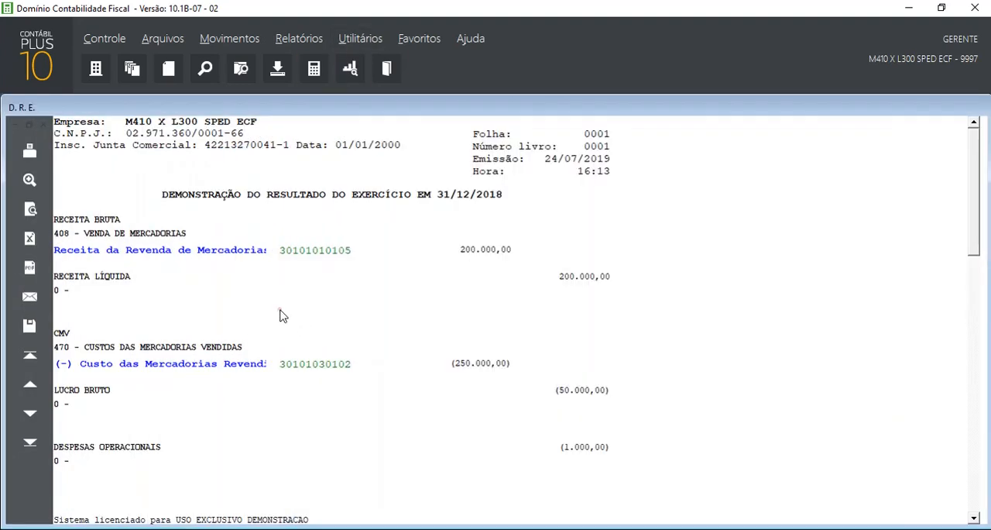
{"action": "key", "text": "Escape"}
{"action": "left_click", "coordinate": [808, 145]}
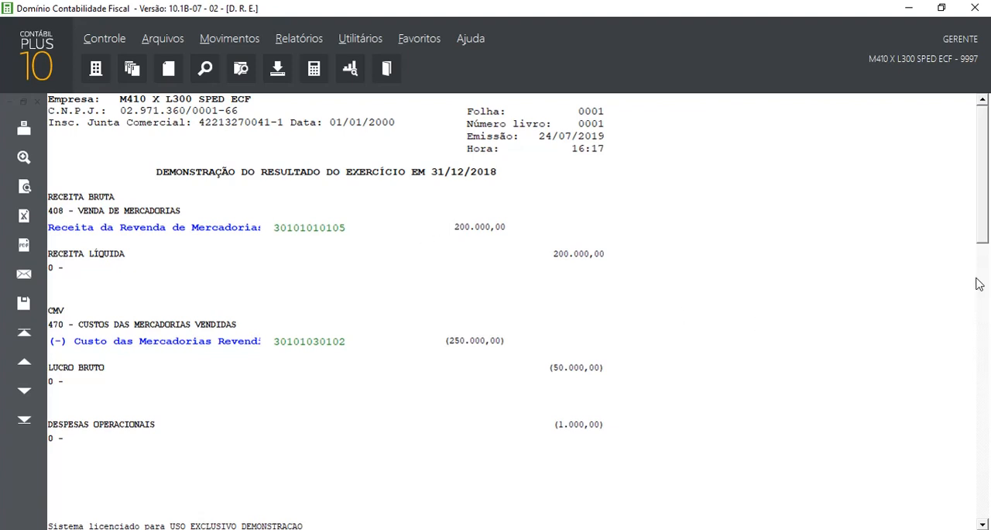
{"action": "left_click_drag", "start_coordinate": [983, 145], "coordinate": [986, 260]}
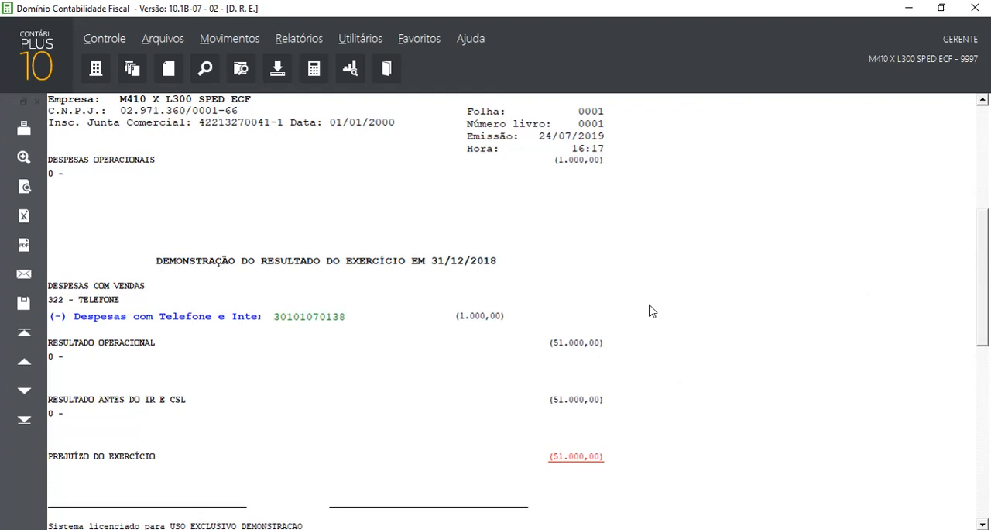
Export the ECF file for 01/01/2018 to 31/12/2018, checking the old file's L300 telephone line in Notepad++ meanwhile
{"action": "key", "text": "Escape"}
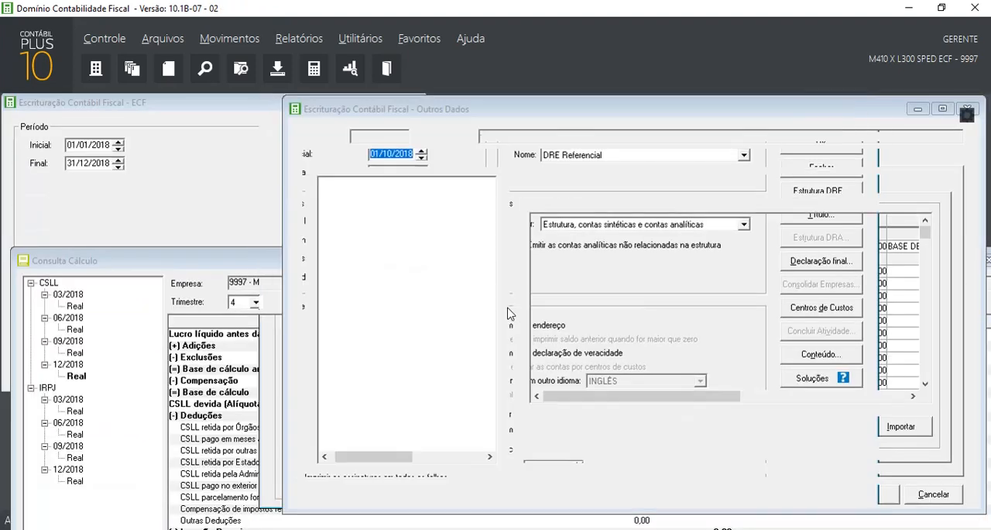
{"action": "key", "text": "Escape"}
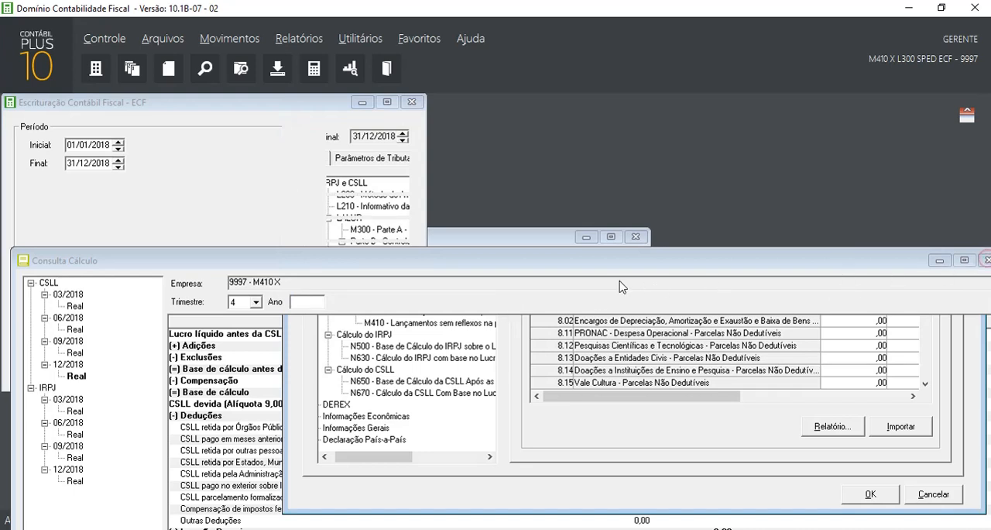
{"action": "key", "text": "Escape"}
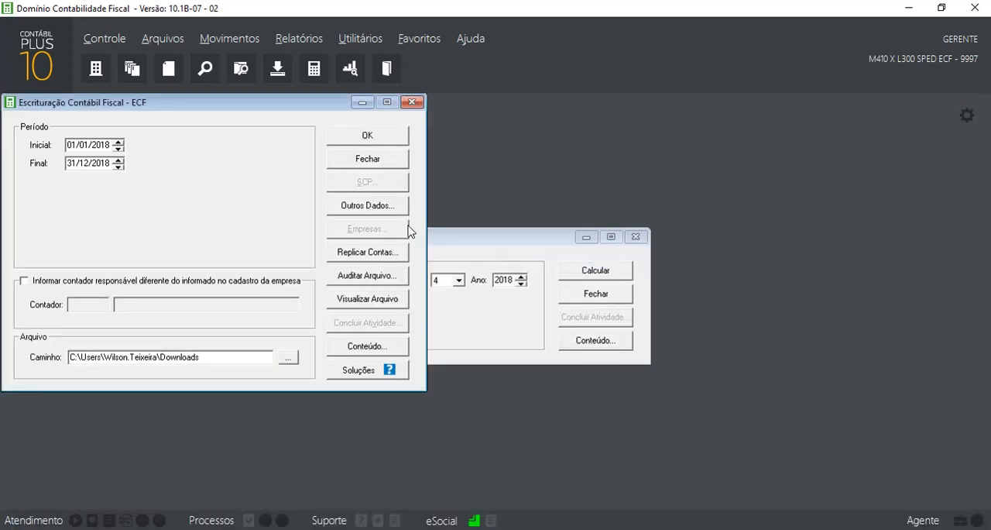
{"action": "left_click", "coordinate": [376, 138]}
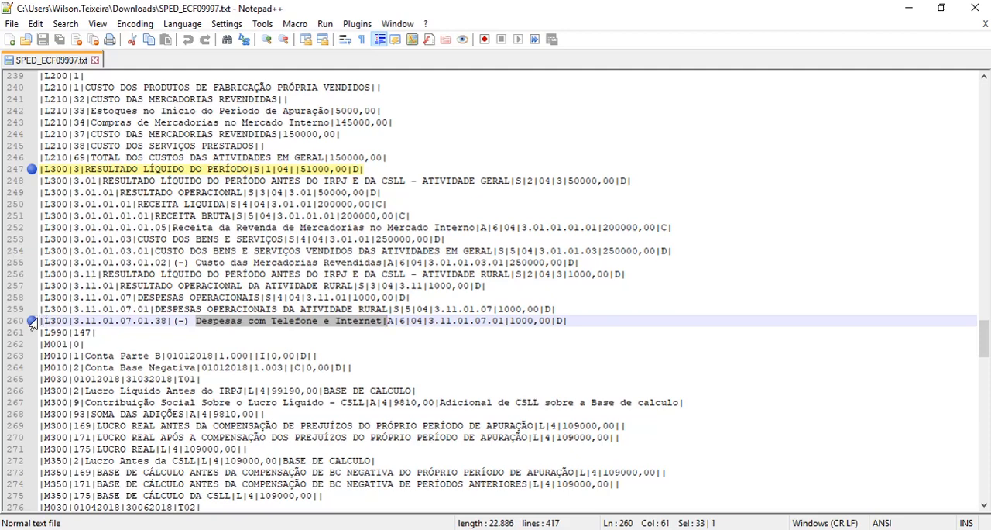
{"action": "left_click_drag", "start_coordinate": [42, 320], "coordinate": [569, 323]}
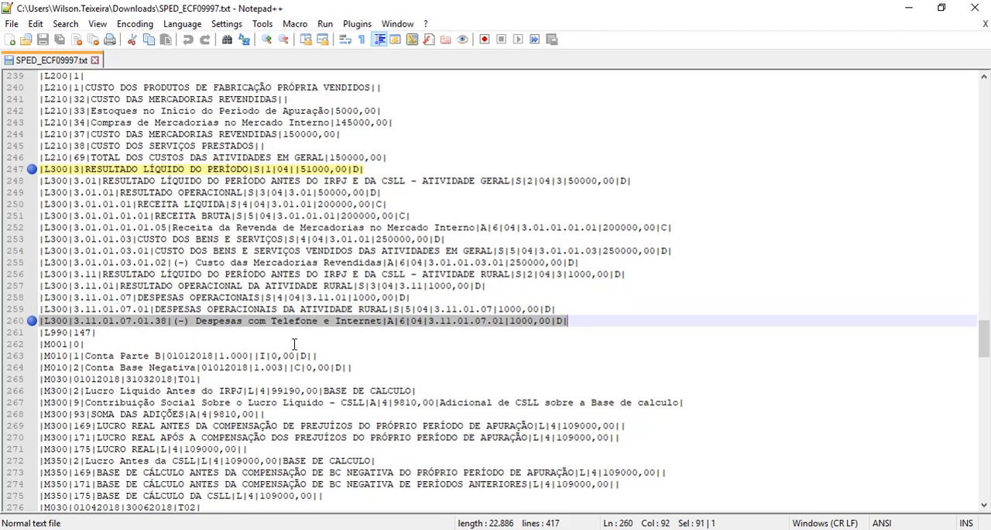
{"action": "key", "text": "alt+Tab"}
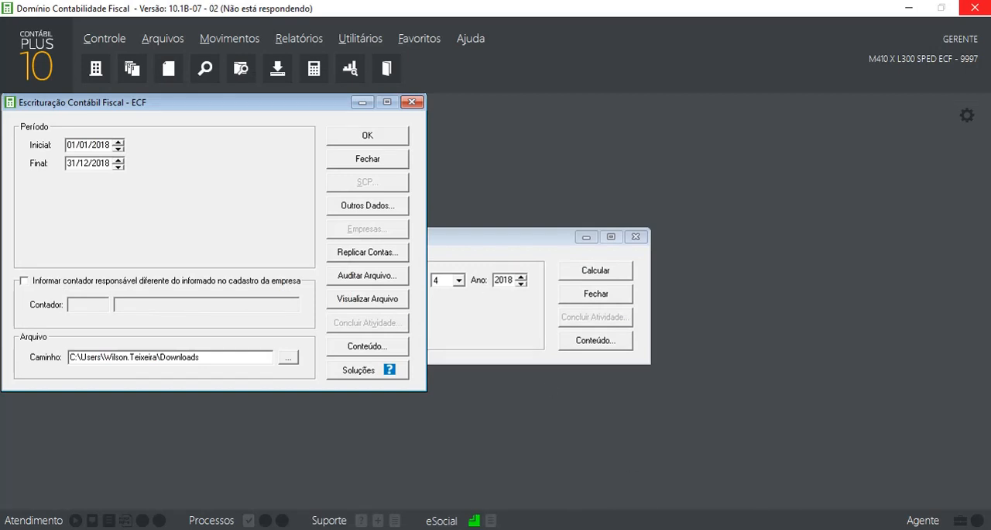
{"action": "mouse_move", "coordinate": [661, 529]}
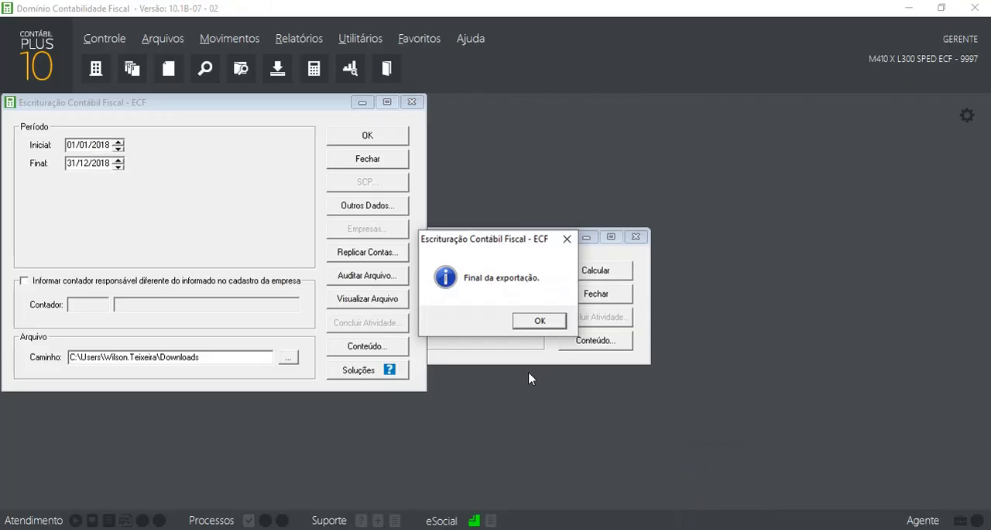
{"action": "left_click", "coordinate": [538, 321]}
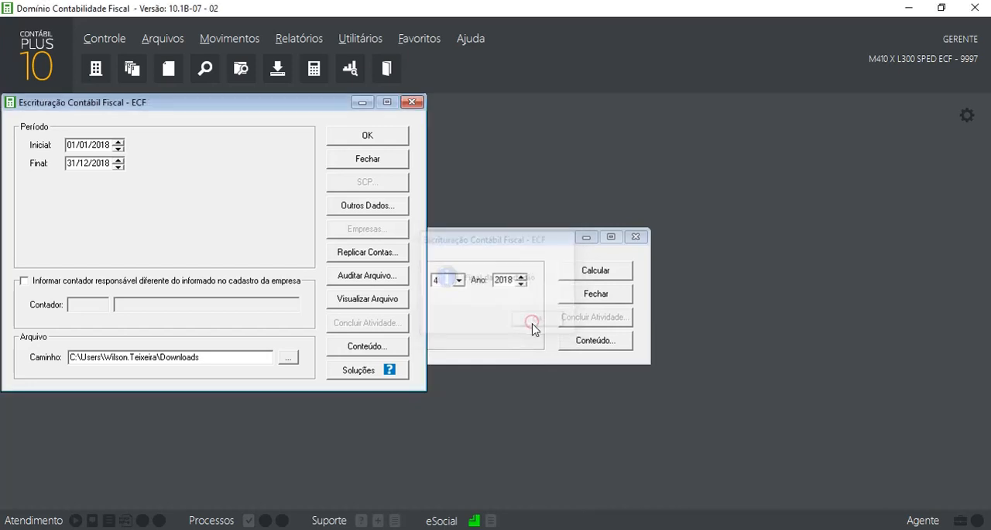
Switch to Notepad++, reload the regenerated SPED_ECF09997.txt and locate the fourth-quarter L300 records
{"action": "key", "text": "alt+Tab"}
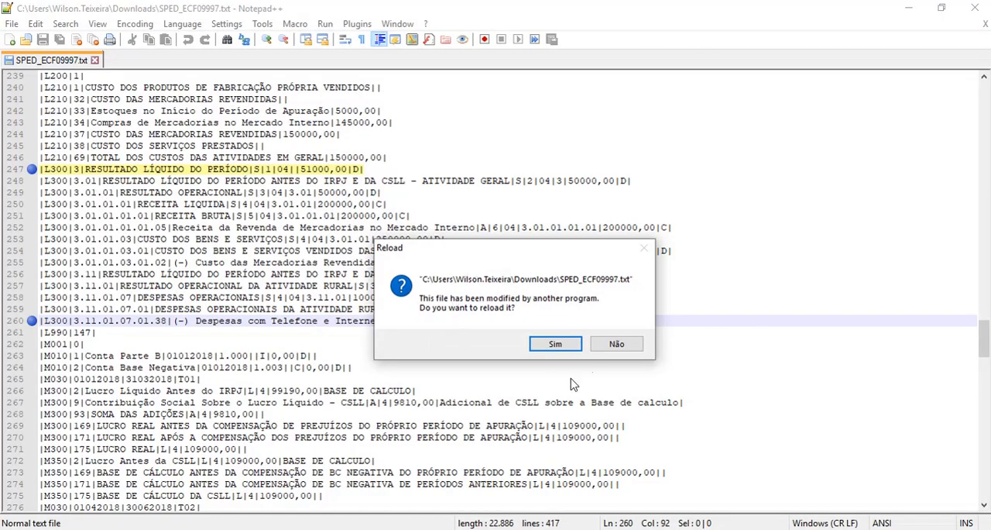
{"action": "left_click", "coordinate": [571, 350]}
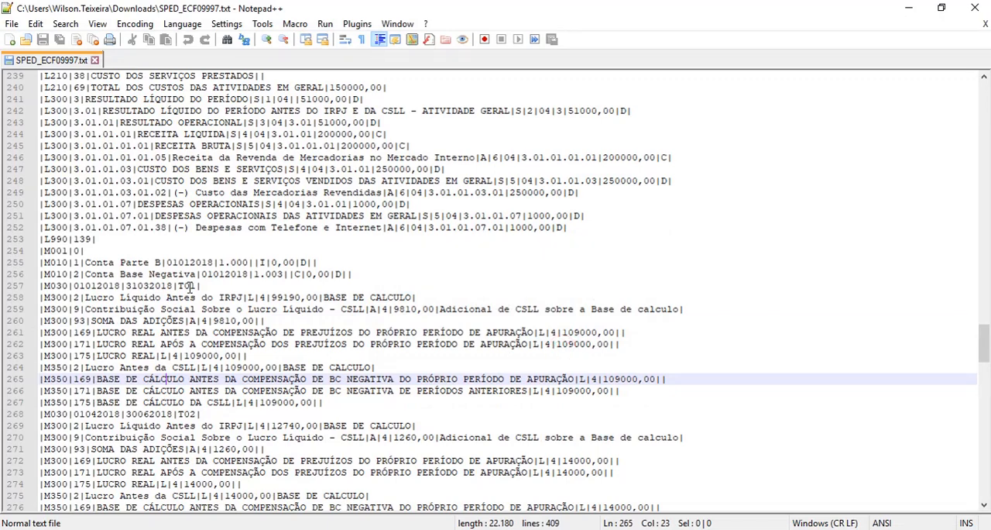
{"action": "scroll", "coordinate": [116, 303], "scroll_direction": "up", "scroll_amount": 12}
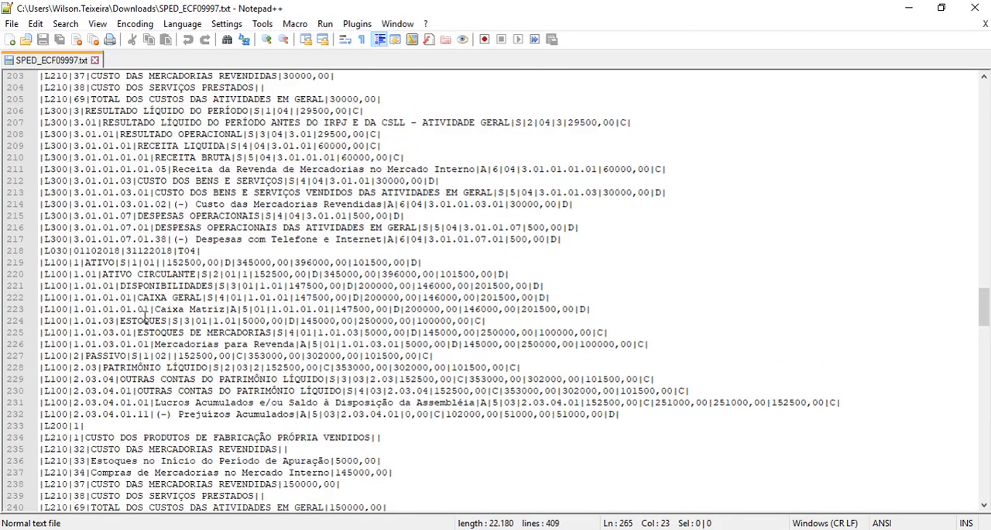
{"action": "scroll", "coordinate": [144, 315], "scroll_direction": "down", "scroll_amount": 6}
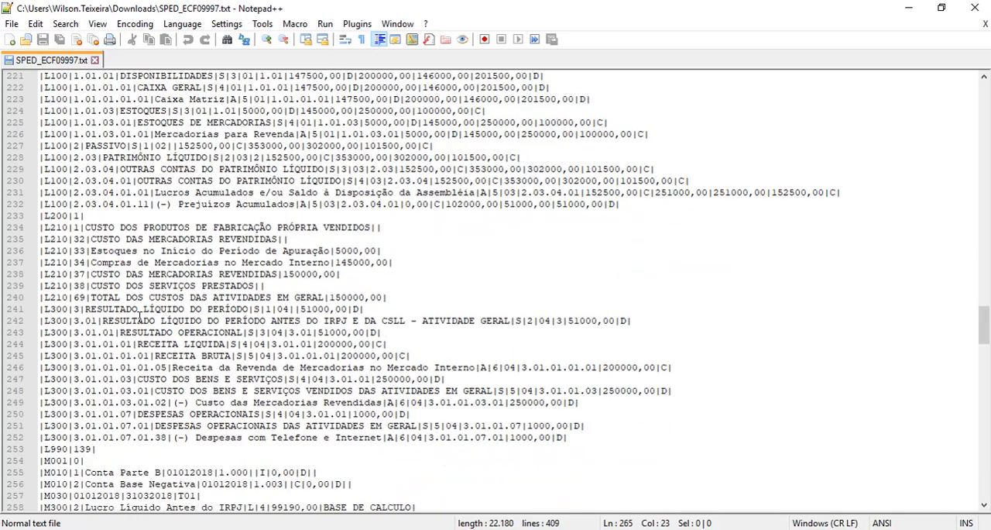
Bookmark the fourth-quarter L300|3 RESULTADO LÍQUIDO DO PERÍODO line and highlight it with the 3rd style
{"action": "left_click", "coordinate": [30, 310]}
{"action": "left_click_drag", "start_coordinate": [369, 309], "coordinate": [41, 314]}
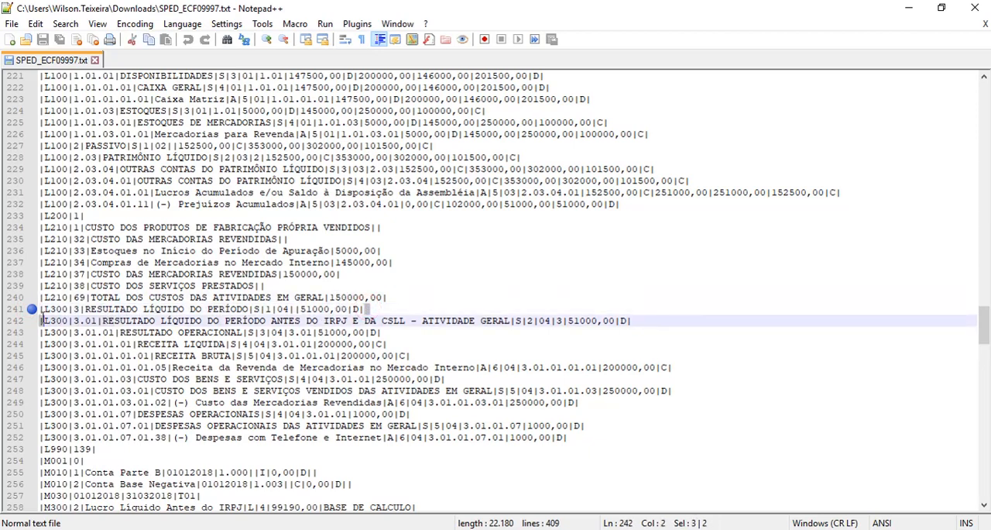
{"action": "right_click", "coordinate": [66, 310]}
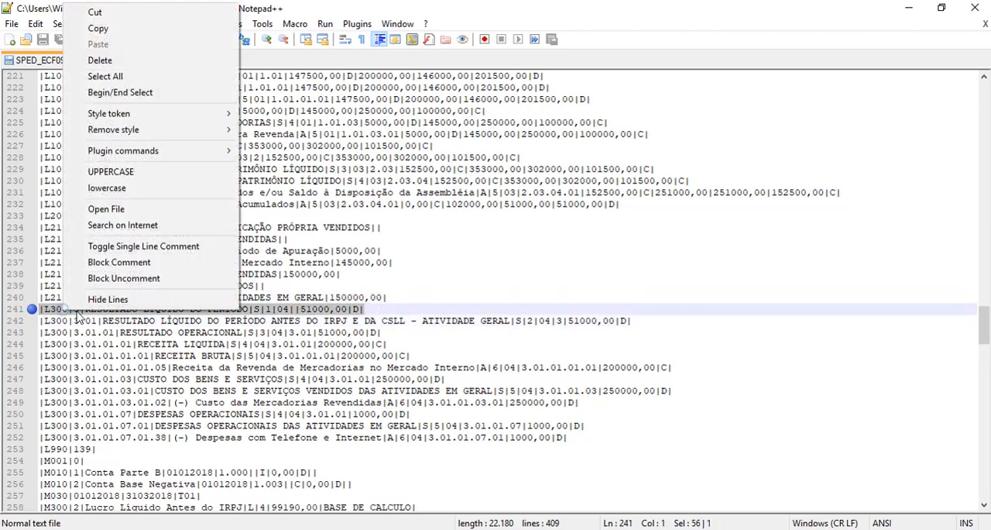
{"action": "mouse_move", "coordinate": [222, 117]}
{"action": "left_click", "coordinate": [286, 147]}
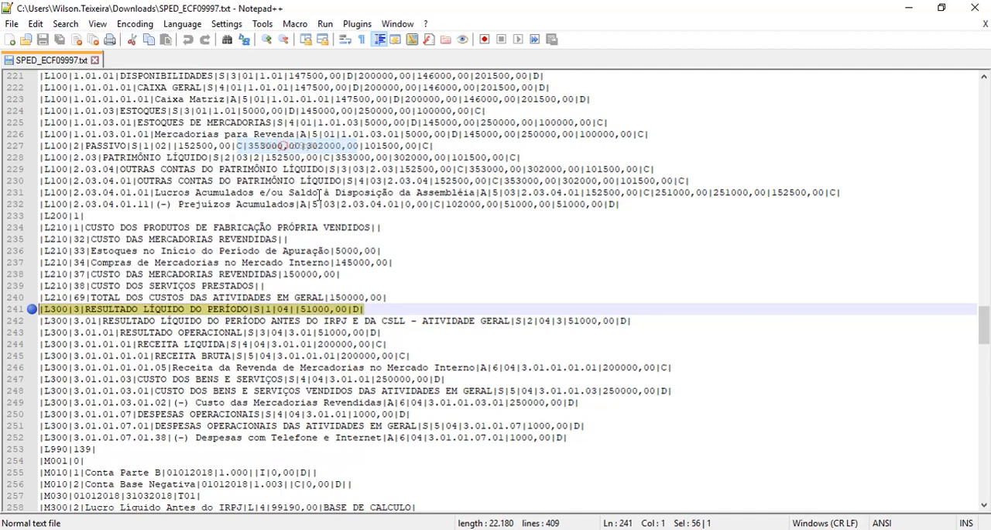
Bookmark the L300 line for 3.01.01.07.01.38 Despesas com Telefone e Internet and highlight it with the 2nd style
{"action": "scroll", "coordinate": [265, 288], "scroll_direction": "down", "scroll_amount": 1}
{"action": "scroll", "coordinate": [265, 289], "scroll_direction": "down", "scroll_amount": 2}
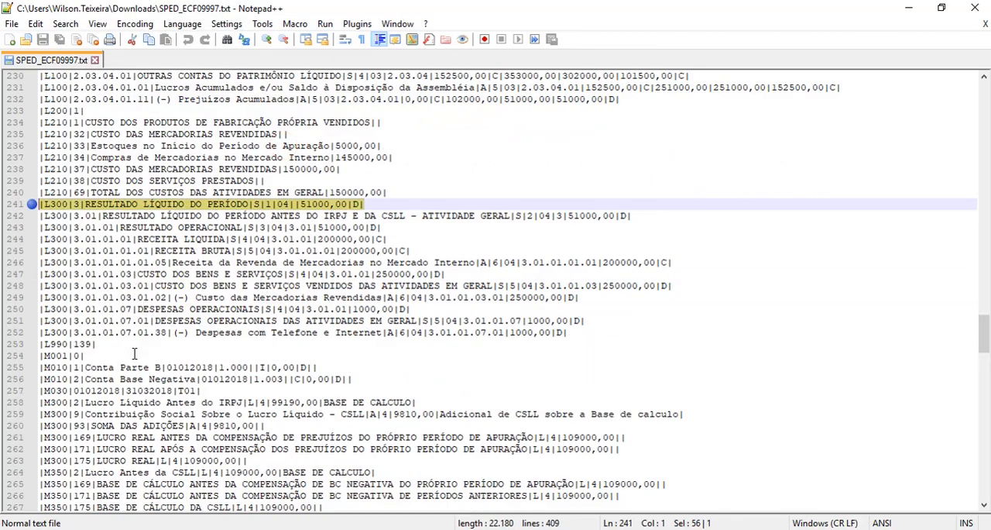
{"action": "left_click_drag", "start_coordinate": [74, 332], "coordinate": [97, 333]}
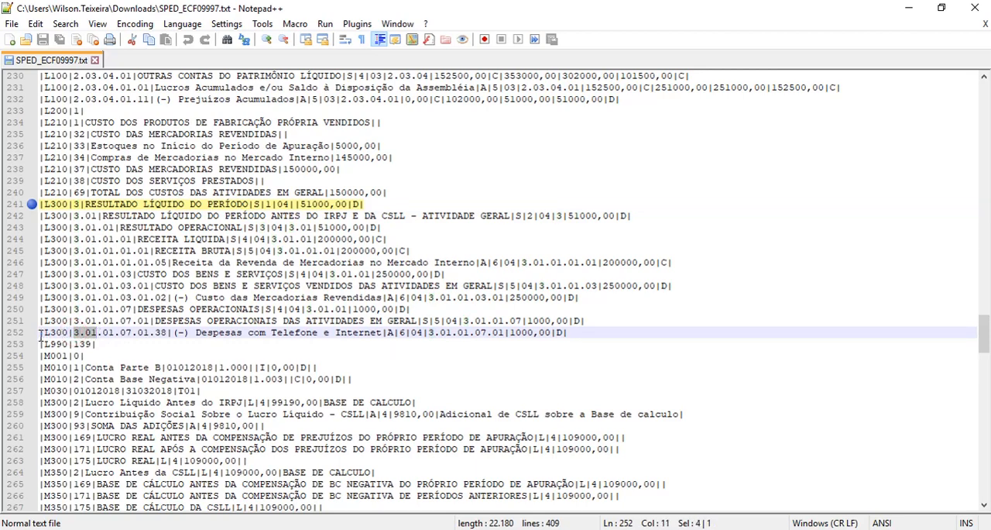
{"action": "left_click", "coordinate": [40, 332]}
{"action": "left_click", "coordinate": [31, 332]}
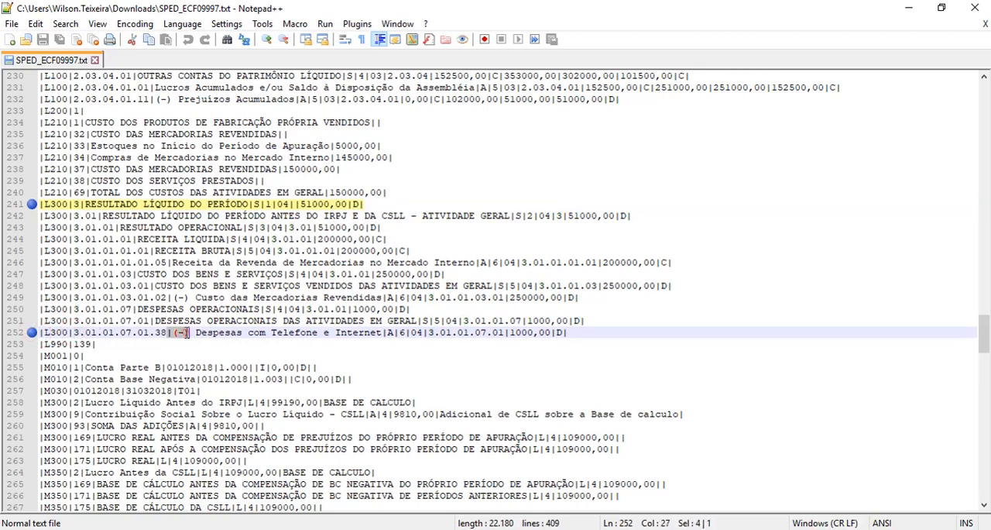
{"action": "triple_click", "coordinate": [184, 333]}
{"action": "right_click", "coordinate": [186, 333]}
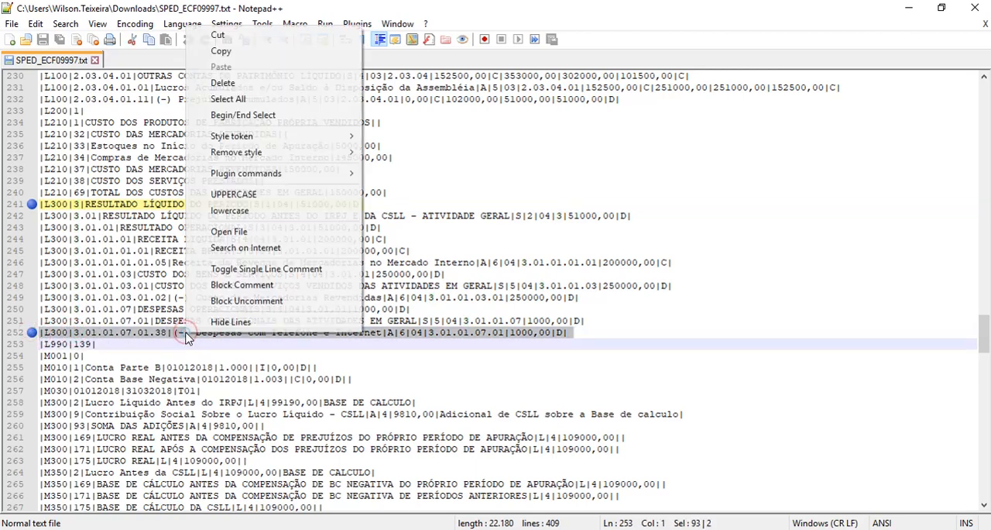
{"action": "left_click", "coordinate": [312, 135]}
{"action": "left_click", "coordinate": [395, 151]}
Bookmark the two M410 Prejuízo operacional lines and the fourth-quarter M350 Lucro Antes da CSLL line
{"action": "scroll", "coordinate": [195, 354], "scroll_direction": "down", "scroll_amount": 14}
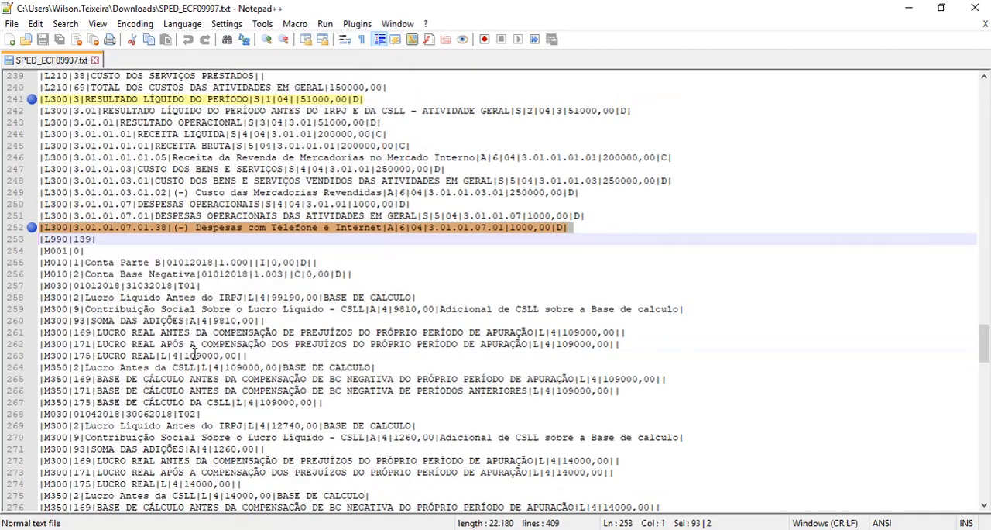
{"action": "scroll", "coordinate": [120, 346], "scroll_direction": "down", "scroll_amount": 2}
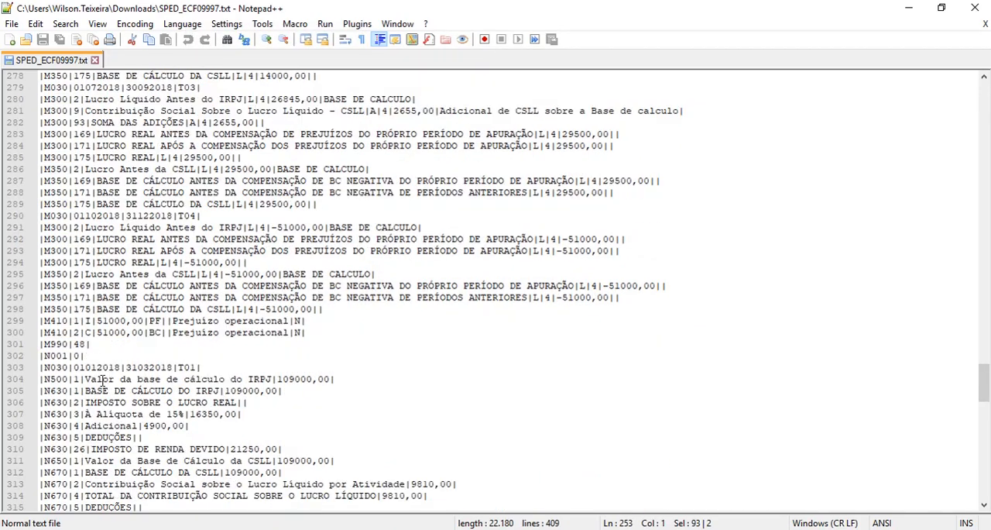
{"action": "left_click", "coordinate": [30, 320]}
{"action": "left_click", "coordinate": [31, 332]}
{"action": "left_click", "coordinate": [31, 274]}
Highlight both M410 Prejuízo operacional lines with the 4th style
{"action": "left_click_drag", "start_coordinate": [307, 332], "coordinate": [36, 320]}
{"action": "right_click", "coordinate": [51, 326]}
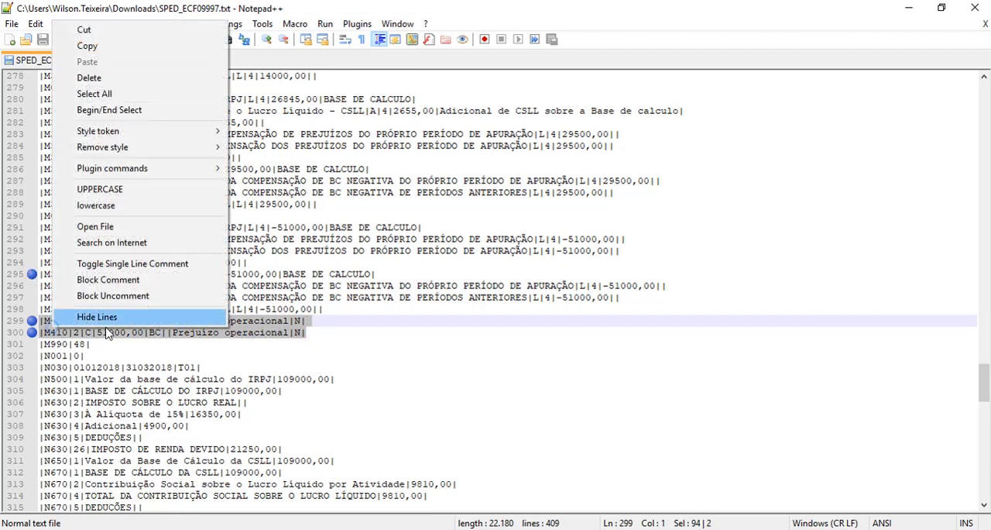
{"action": "left_click", "coordinate": [193, 135]}
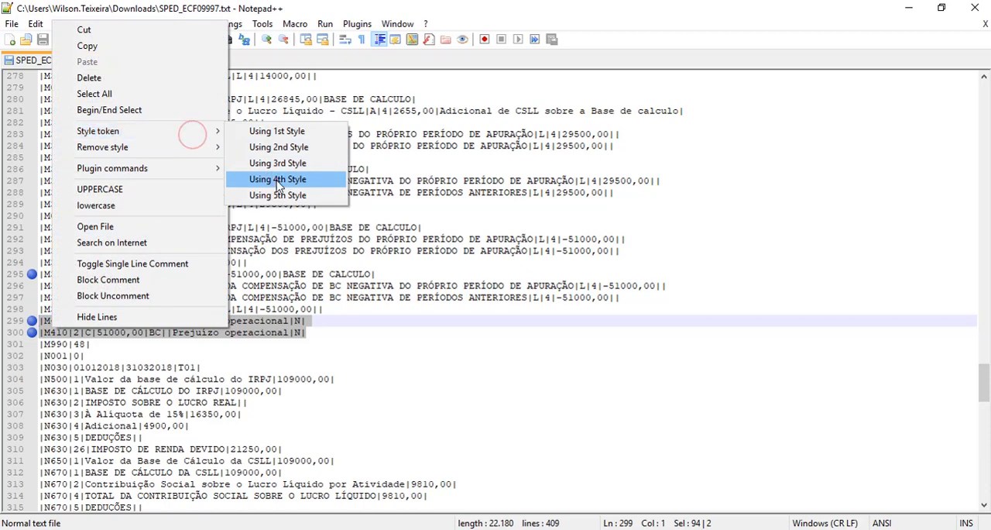
{"action": "left_click", "coordinate": [281, 180]}
Highlight the fourth-quarter M350 Lucro Antes da CSLL line with the 3rd style
{"action": "left_click_drag", "start_coordinate": [41, 274], "coordinate": [41, 285]}
{"action": "right_click", "coordinate": [101, 281]}
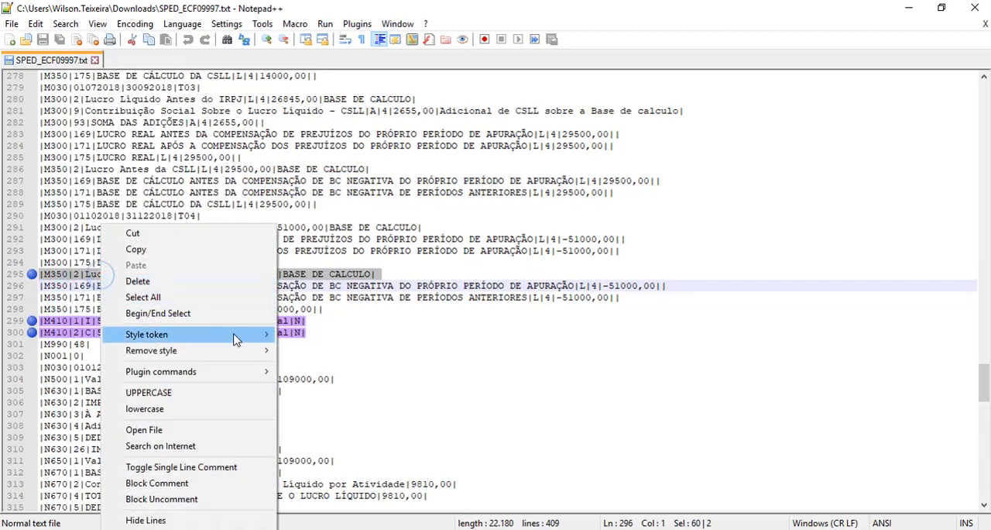
{"action": "mouse_move", "coordinate": [237, 335]}
{"action": "left_click", "coordinate": [341, 369]}
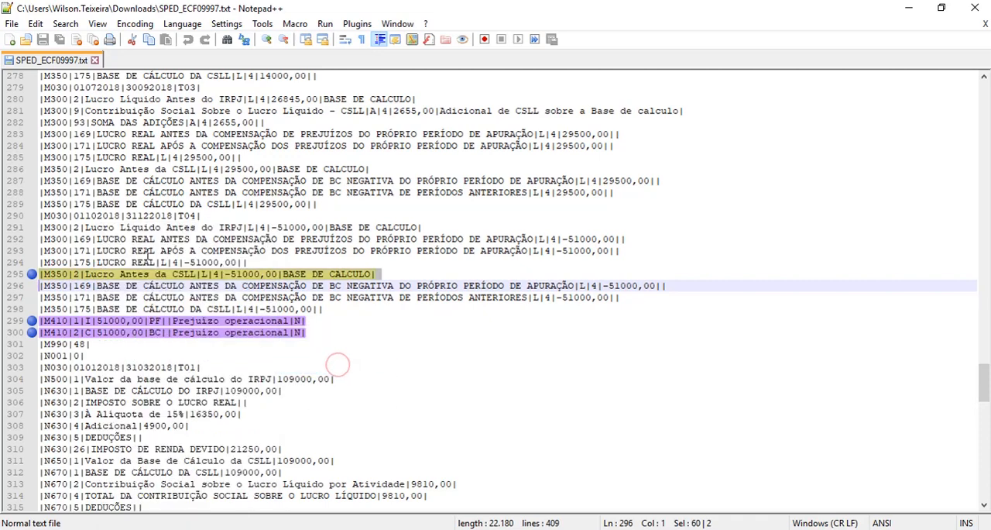
Highlight the fourth-quarter M300|2 Lucro Líquido Antes do IRPJ line with the 4th style
{"action": "scroll", "coordinate": [144, 234], "scroll_direction": "up", "scroll_amount": 1}
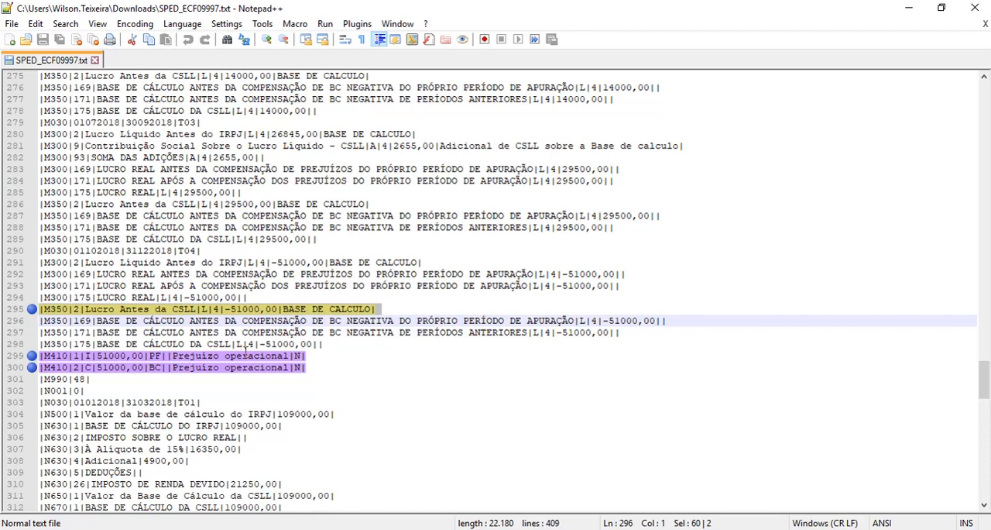
{"action": "triple_click", "coordinate": [191, 262]}
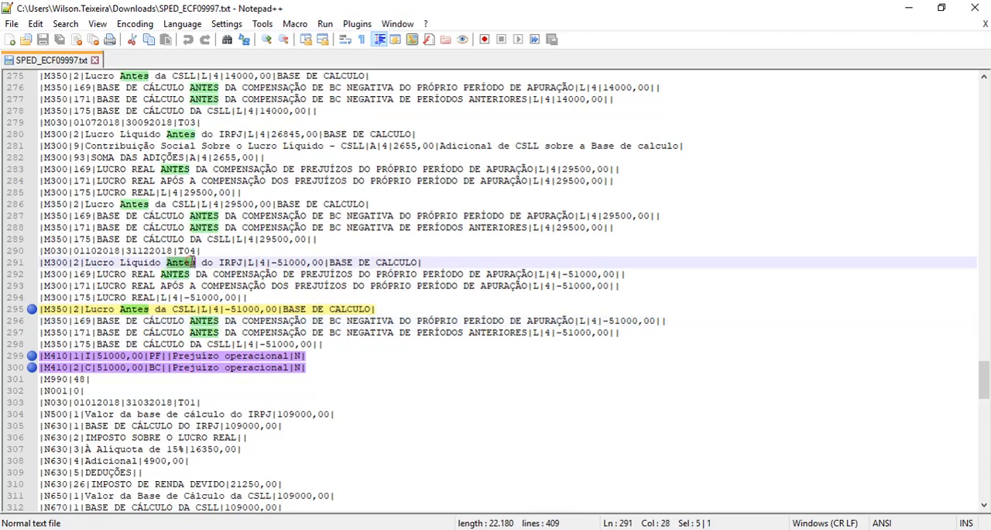
{"action": "right_click", "coordinate": [191, 262]}
{"action": "mouse_move", "coordinate": [364, 338]}
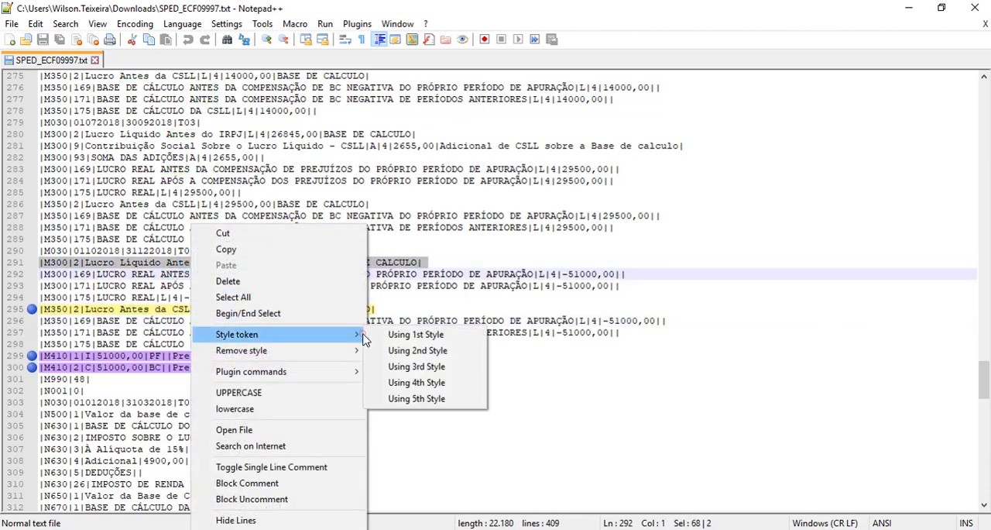
{"action": "left_click", "coordinate": [440, 383]}
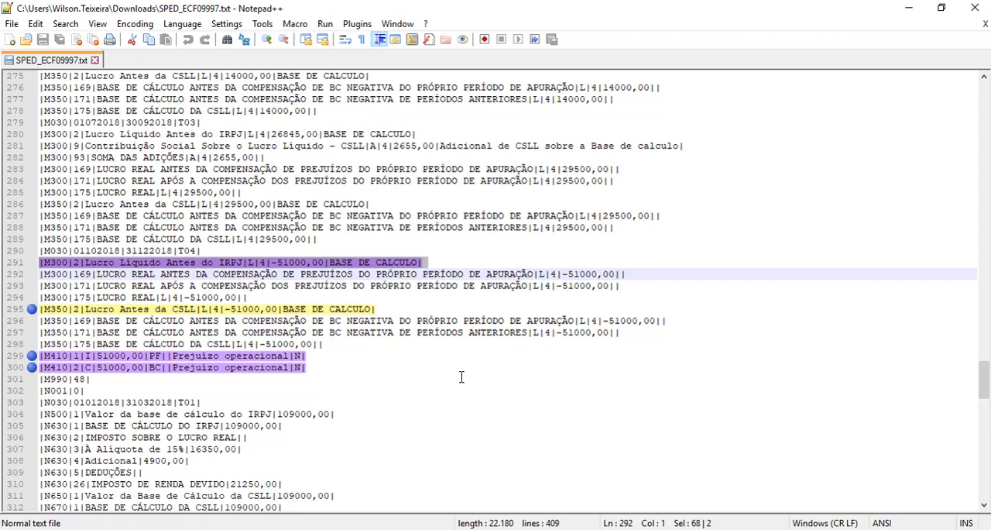
Switch to the Central de Soluções in the browser and search for J051, logging in again with the prefilled credentials
{"action": "key", "text": "alt+Tab"}
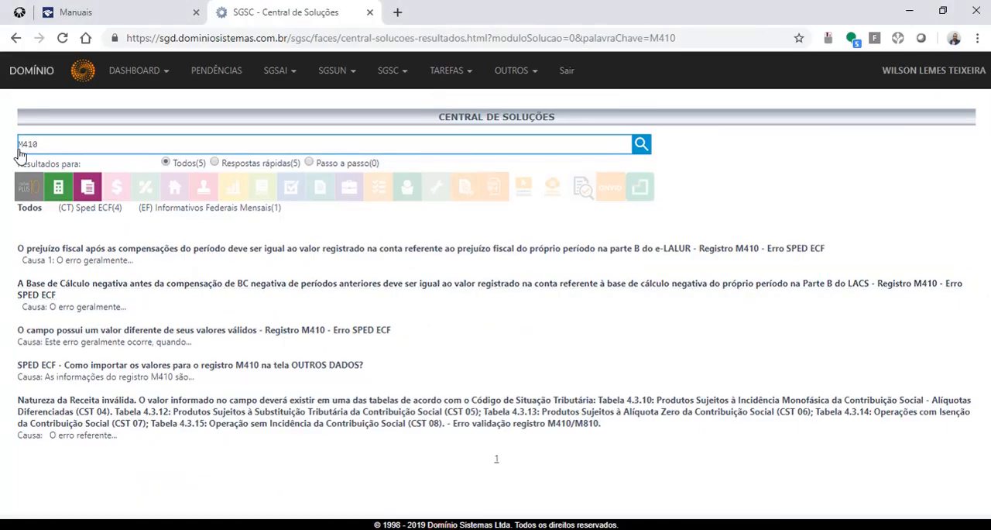
{"action": "key", "text": "ctrl+a"}
{"action": "type", "text": "J"}
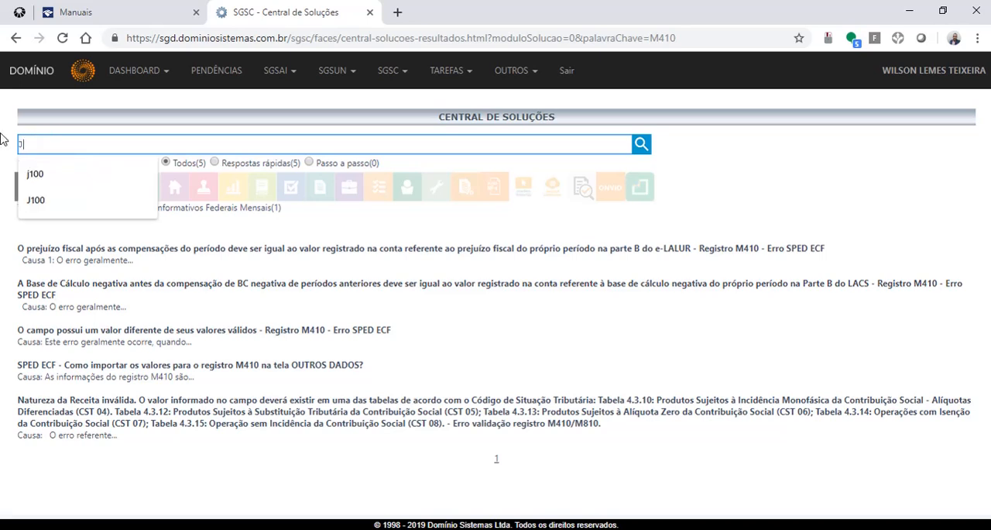
{"action": "type", "text": "051"}
{"action": "key", "text": "Return"}
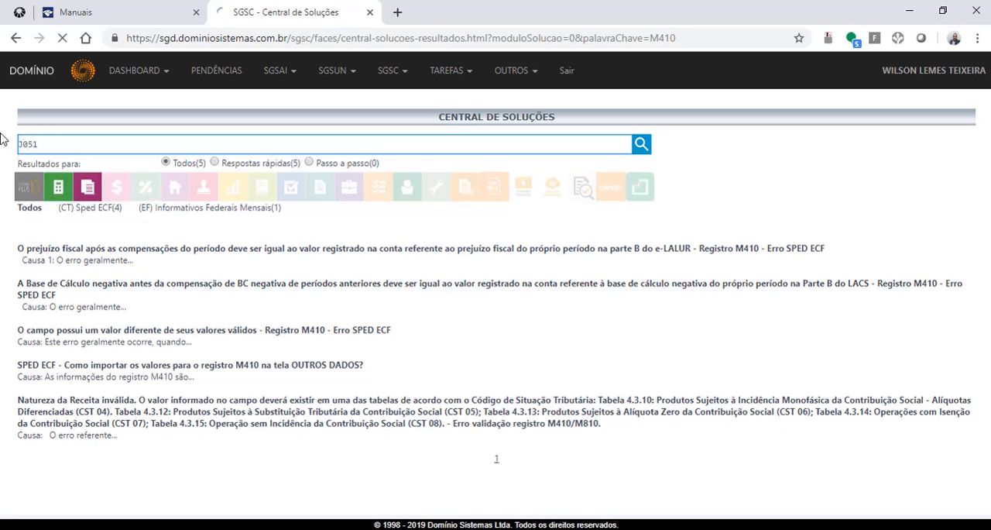
{"action": "left_click_drag", "start_coordinate": [513, 325], "coordinate": [508, 323]}
{"action": "left_click", "coordinate": [506, 312]}
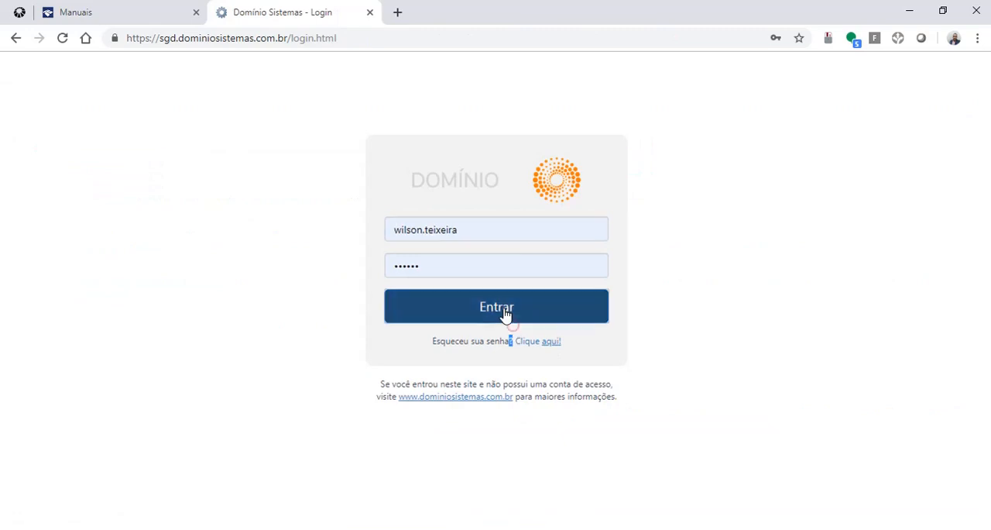
{"action": "left_click", "coordinate": [130, 7]}
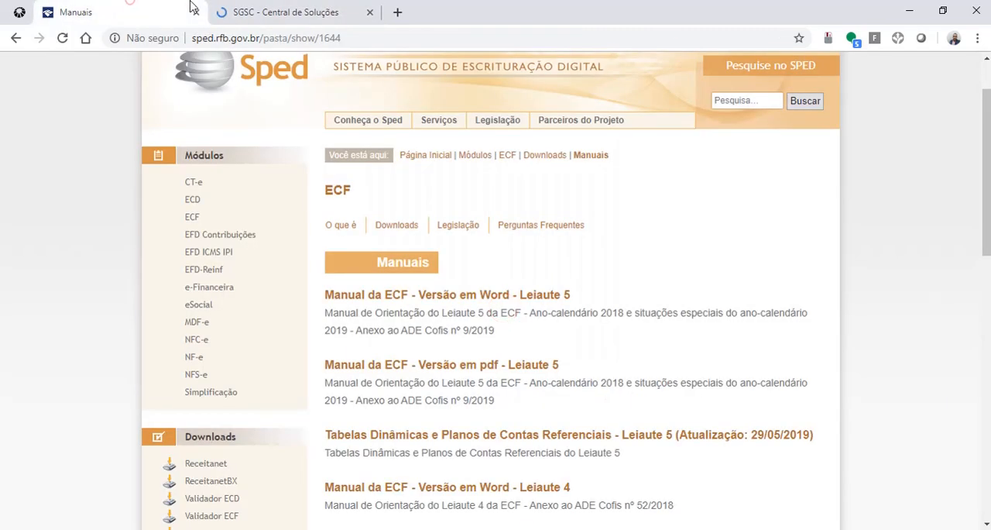
{"action": "left_click", "coordinate": [270, 17]}
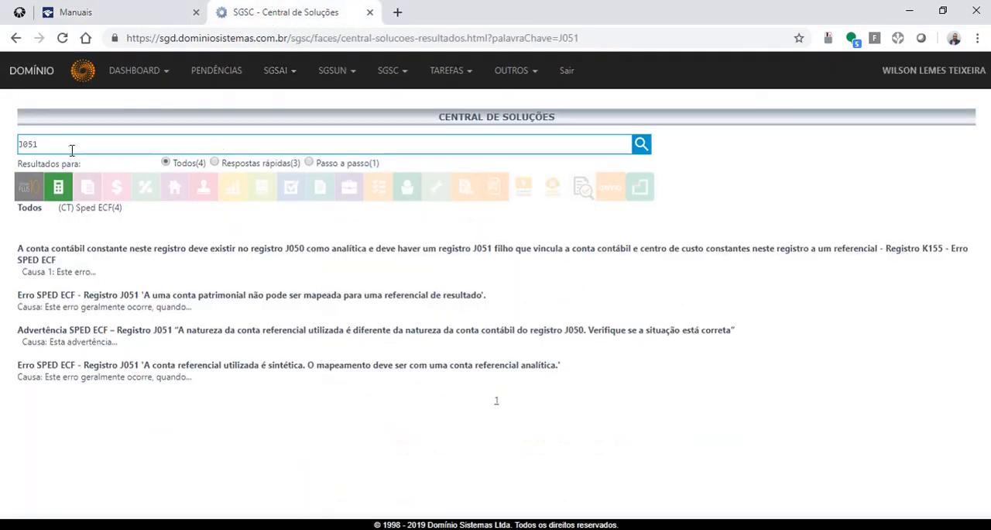
{"action": "left_click", "coordinate": [23, 144]}
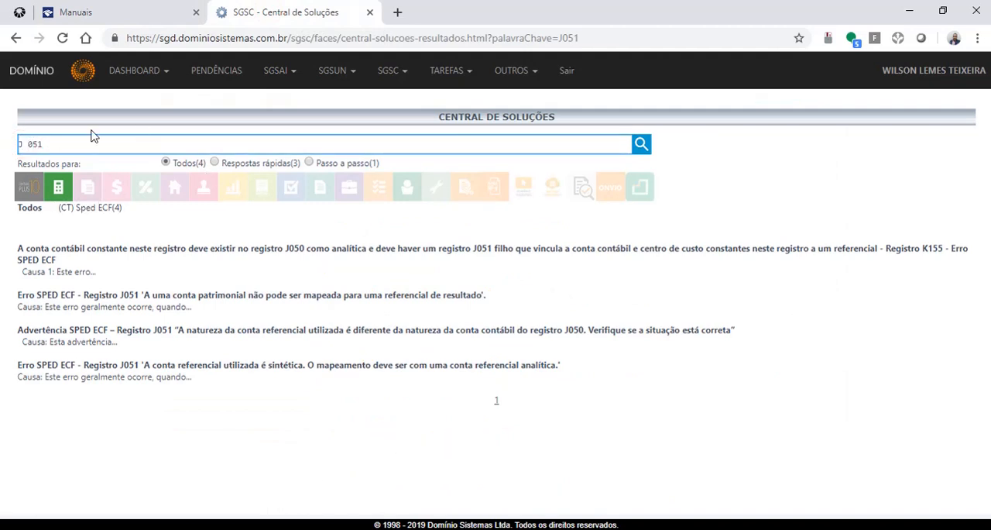
{"action": "key", "text": "BackSpace"}
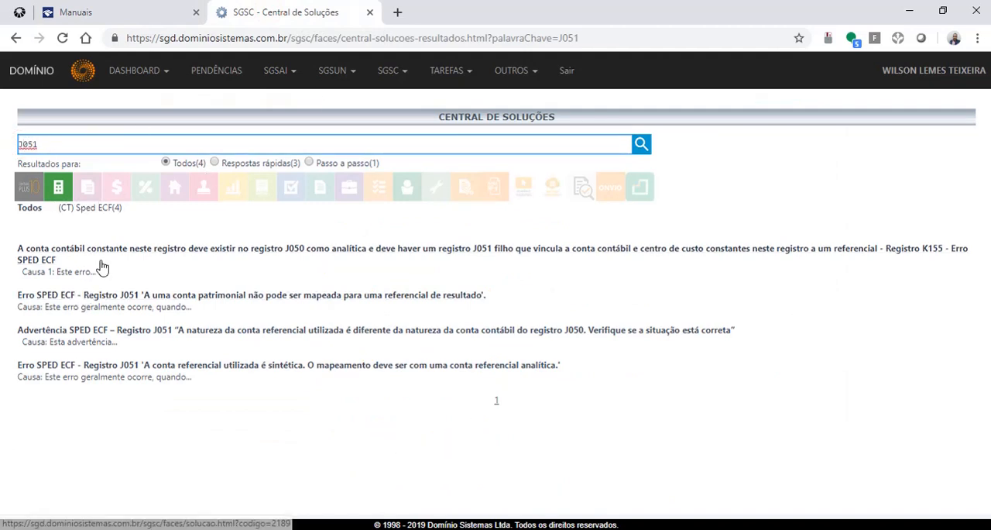
Search the Central de Soluções for PLANO REFERENCIAL and read the article Como vincular o Plano Referencial às Contas Contábeis
{"action": "double_click", "coordinate": [62, 148]}
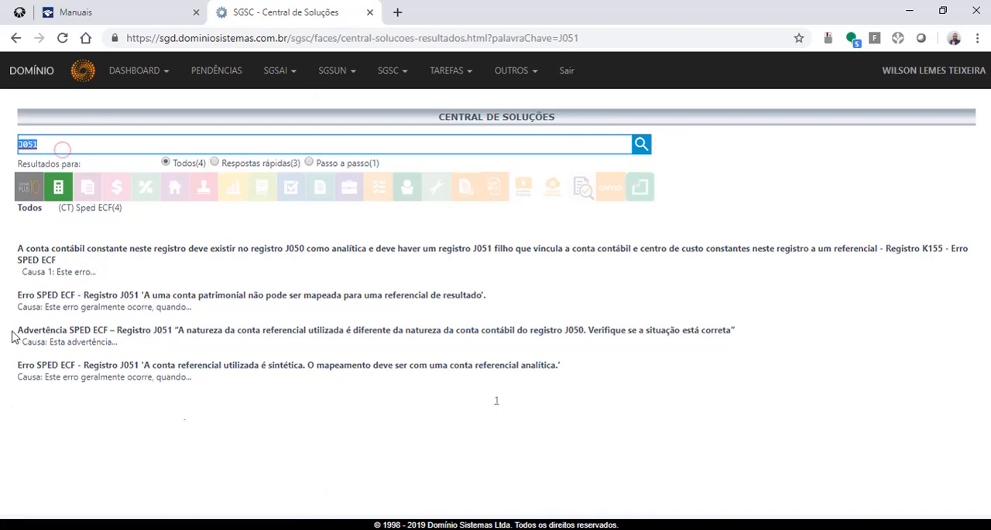
{"action": "type", "text": "PLA"}
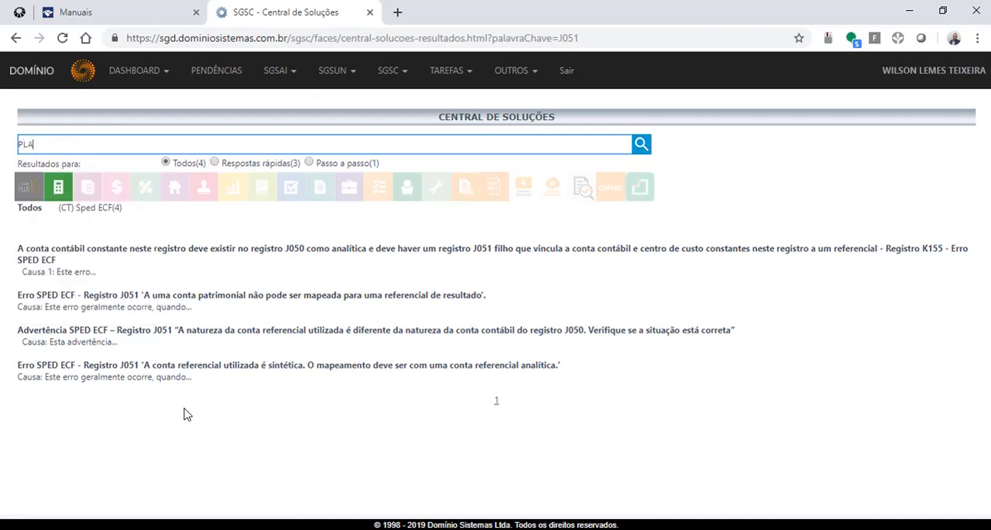
{"action": "type", "text": "NO REFERENCIAL"}
{"action": "key", "text": "Return"}
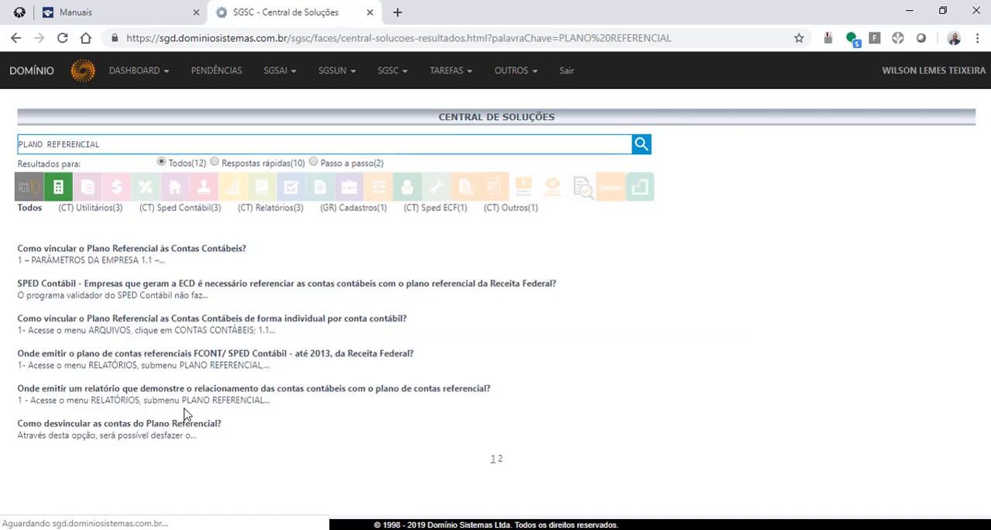
{"action": "left_click", "coordinate": [109, 247]}
{"action": "scroll", "coordinate": [85, 320], "scroll_direction": "down", "scroll_amount": 3}
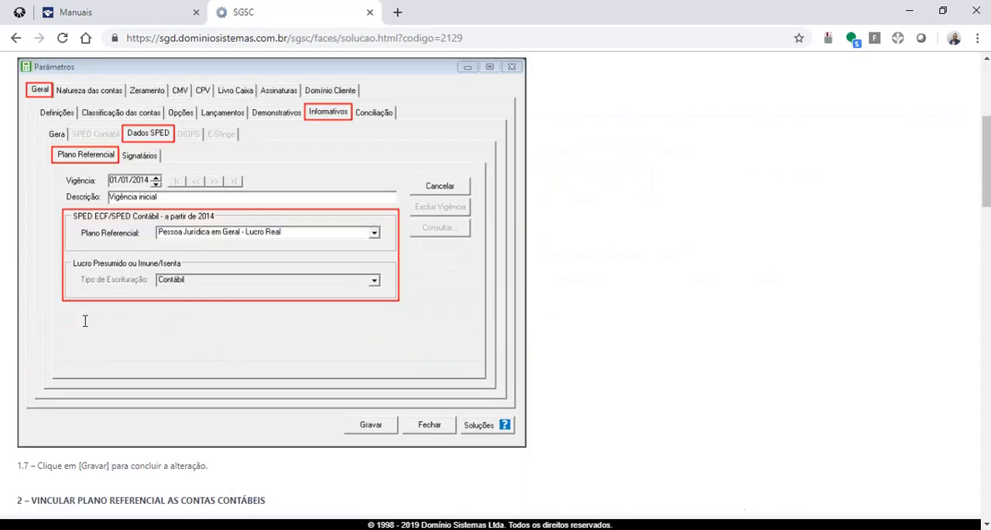
{"action": "scroll", "coordinate": [86, 321], "scroll_direction": "down", "scroll_amount": 4}
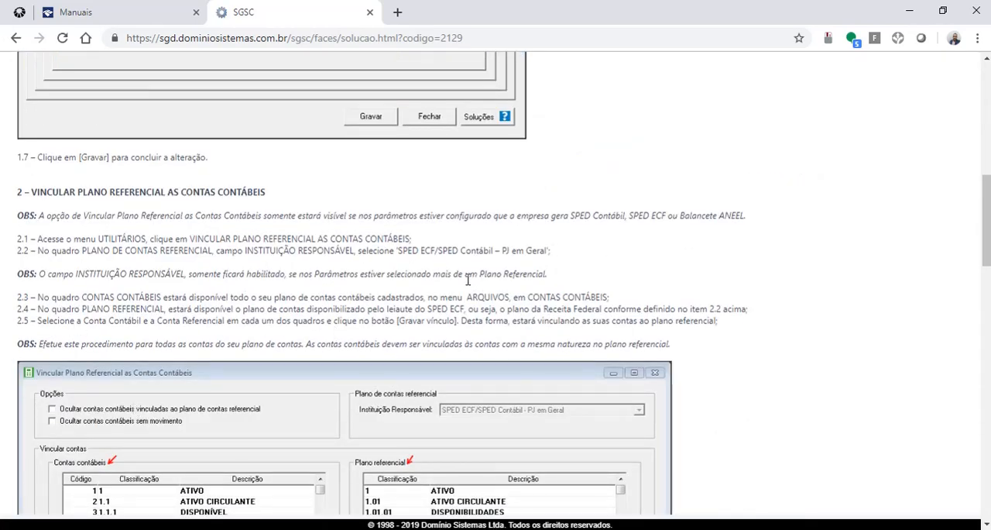
Switch to Domínio Contabilidade, place the Calcular window beside the Escrituração Contábil Fiscal window and open the DRE report
{"action": "key", "text": "alt+Tab"}
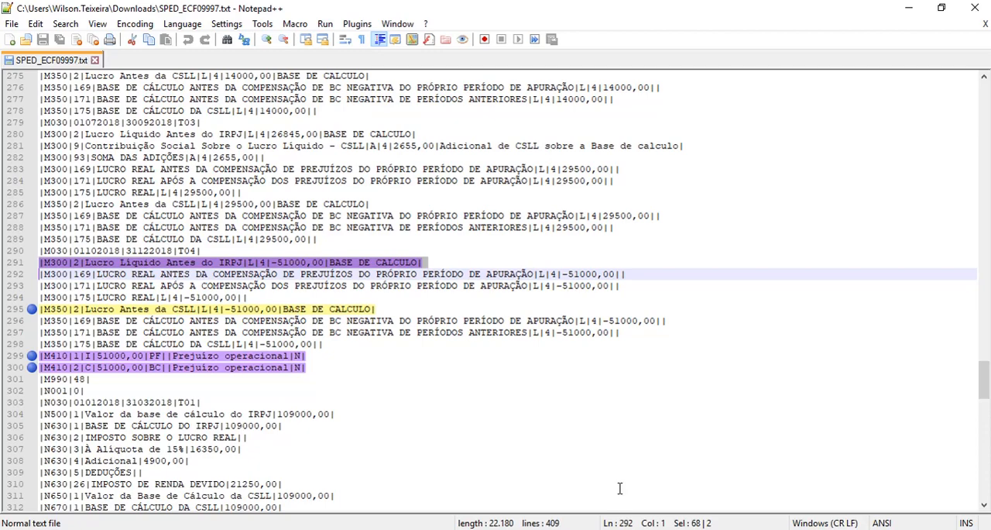
{"action": "key", "text": "alt+Tab"}
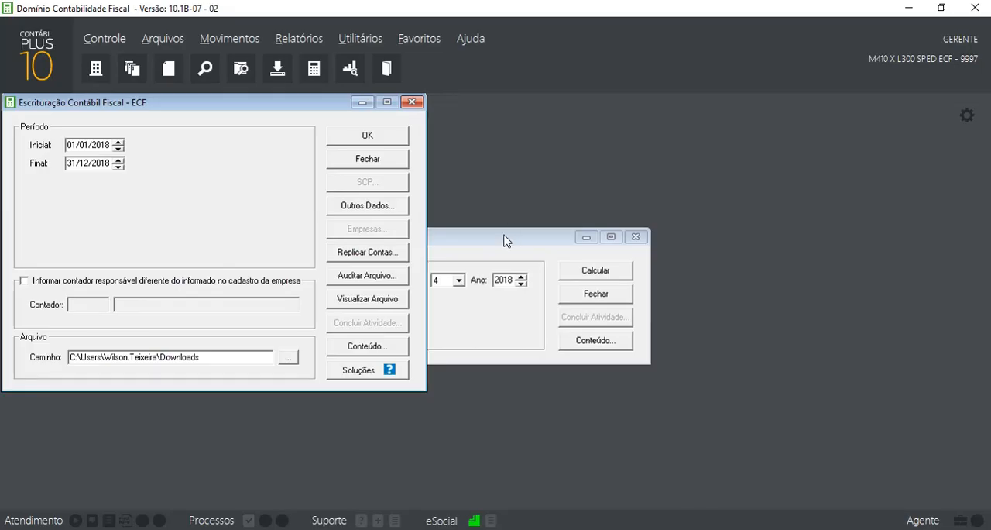
{"action": "left_click_drag", "start_coordinate": [504, 237], "coordinate": [590, 105]}
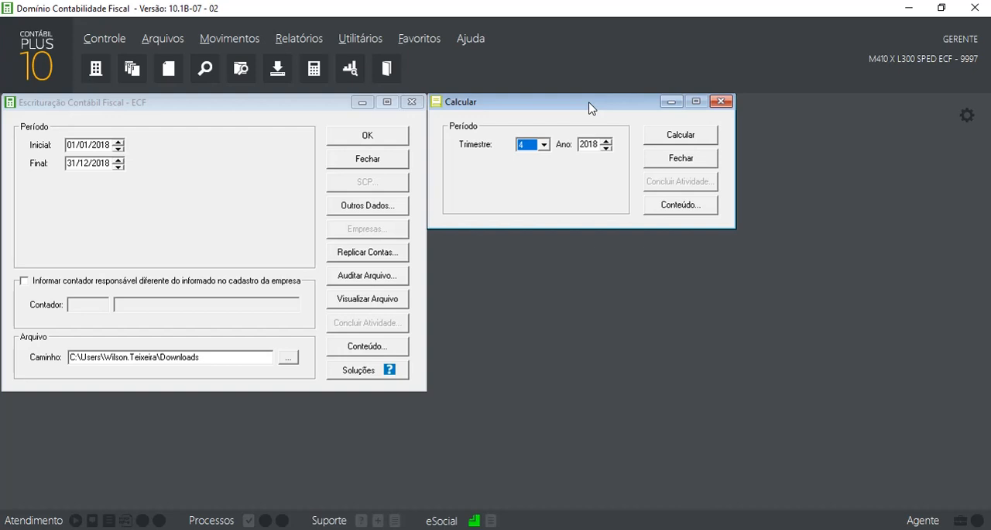
{"action": "left_click", "coordinate": [299, 38]}
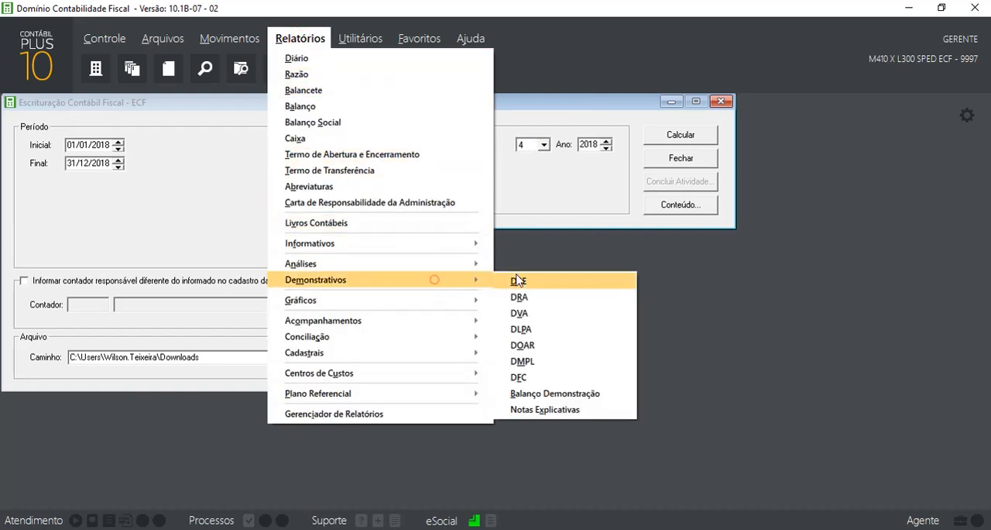
{"action": "left_click", "coordinate": [528, 283]}
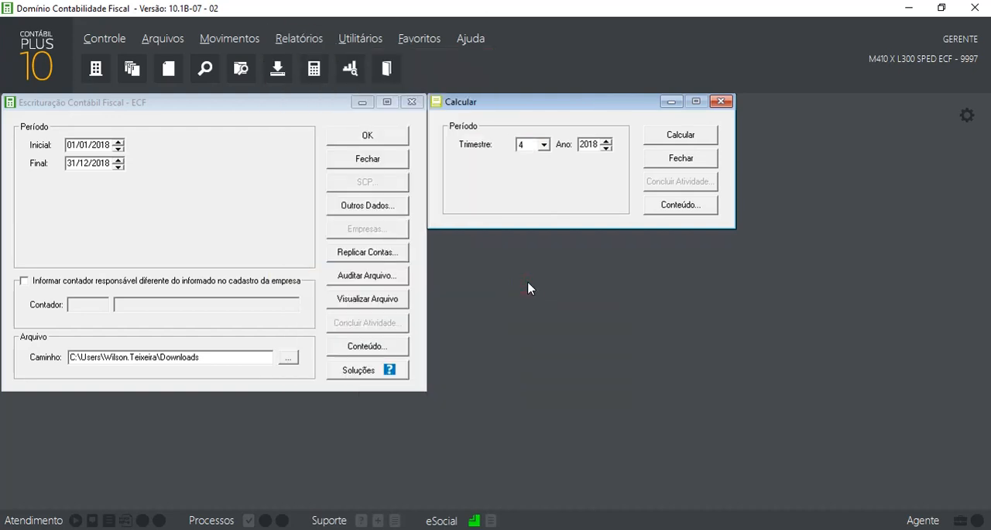